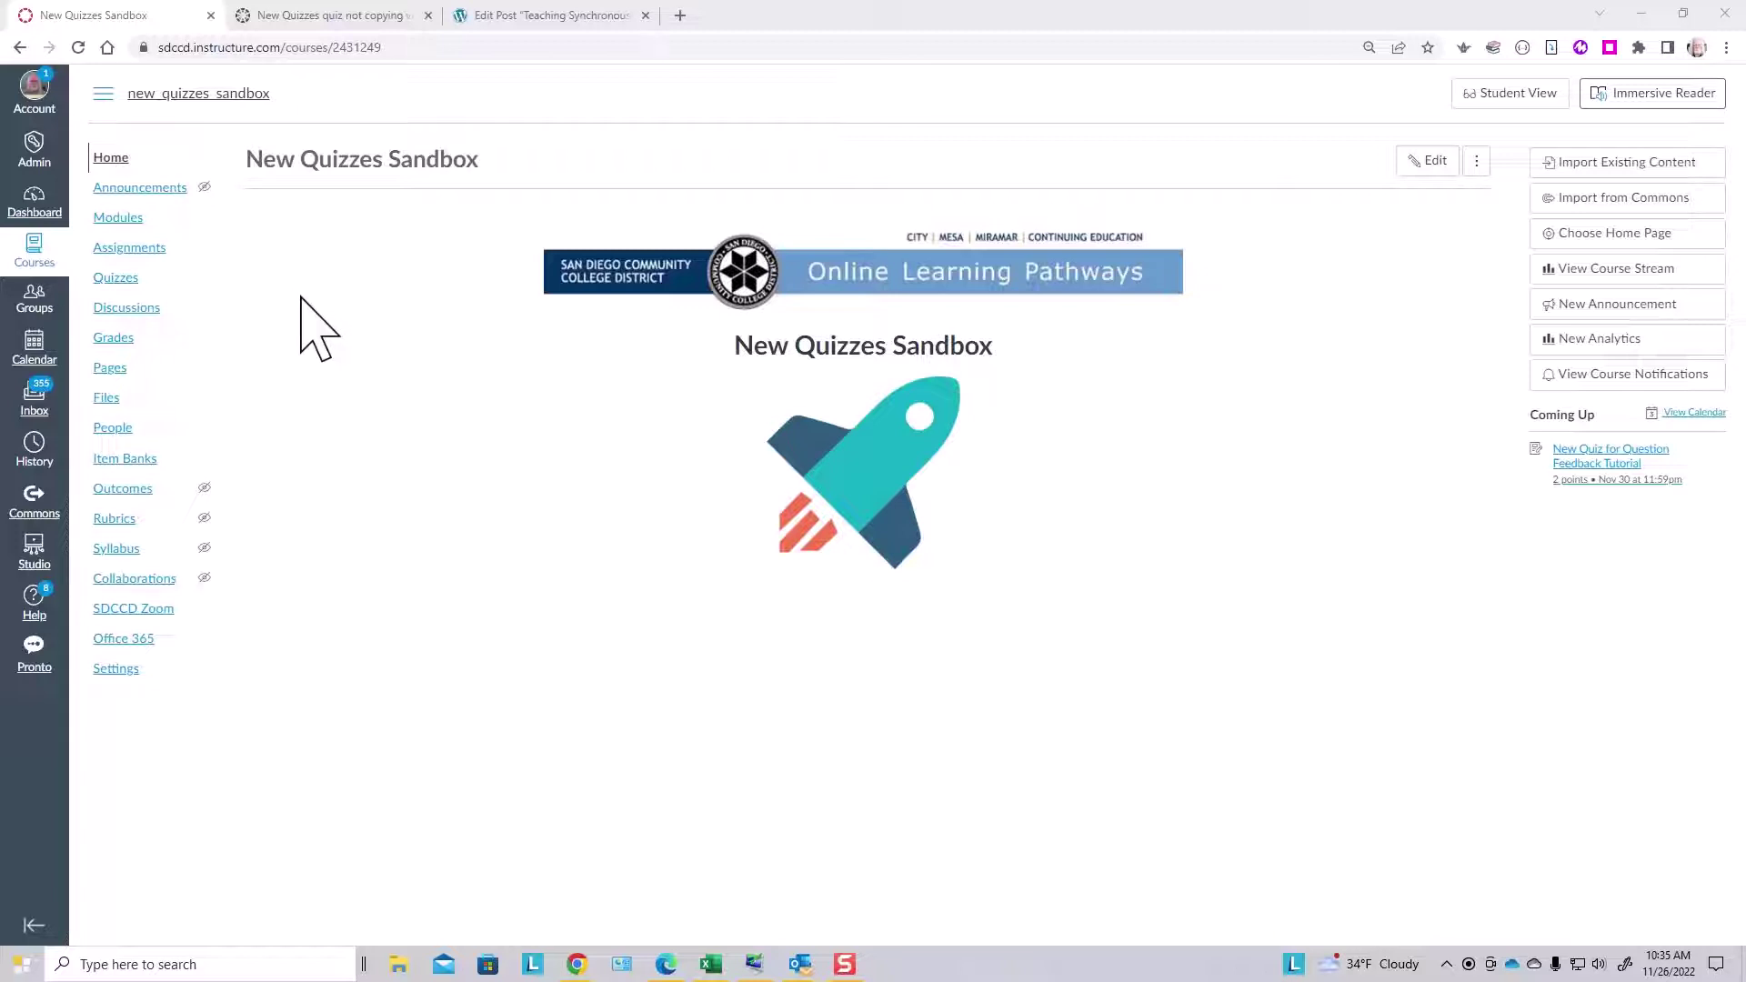
Step: From the Quizzes list, open 'New Quiz for Question Feedback Tutorial' and view its two questions
{"action": "left_click", "coordinate": [115, 278]}
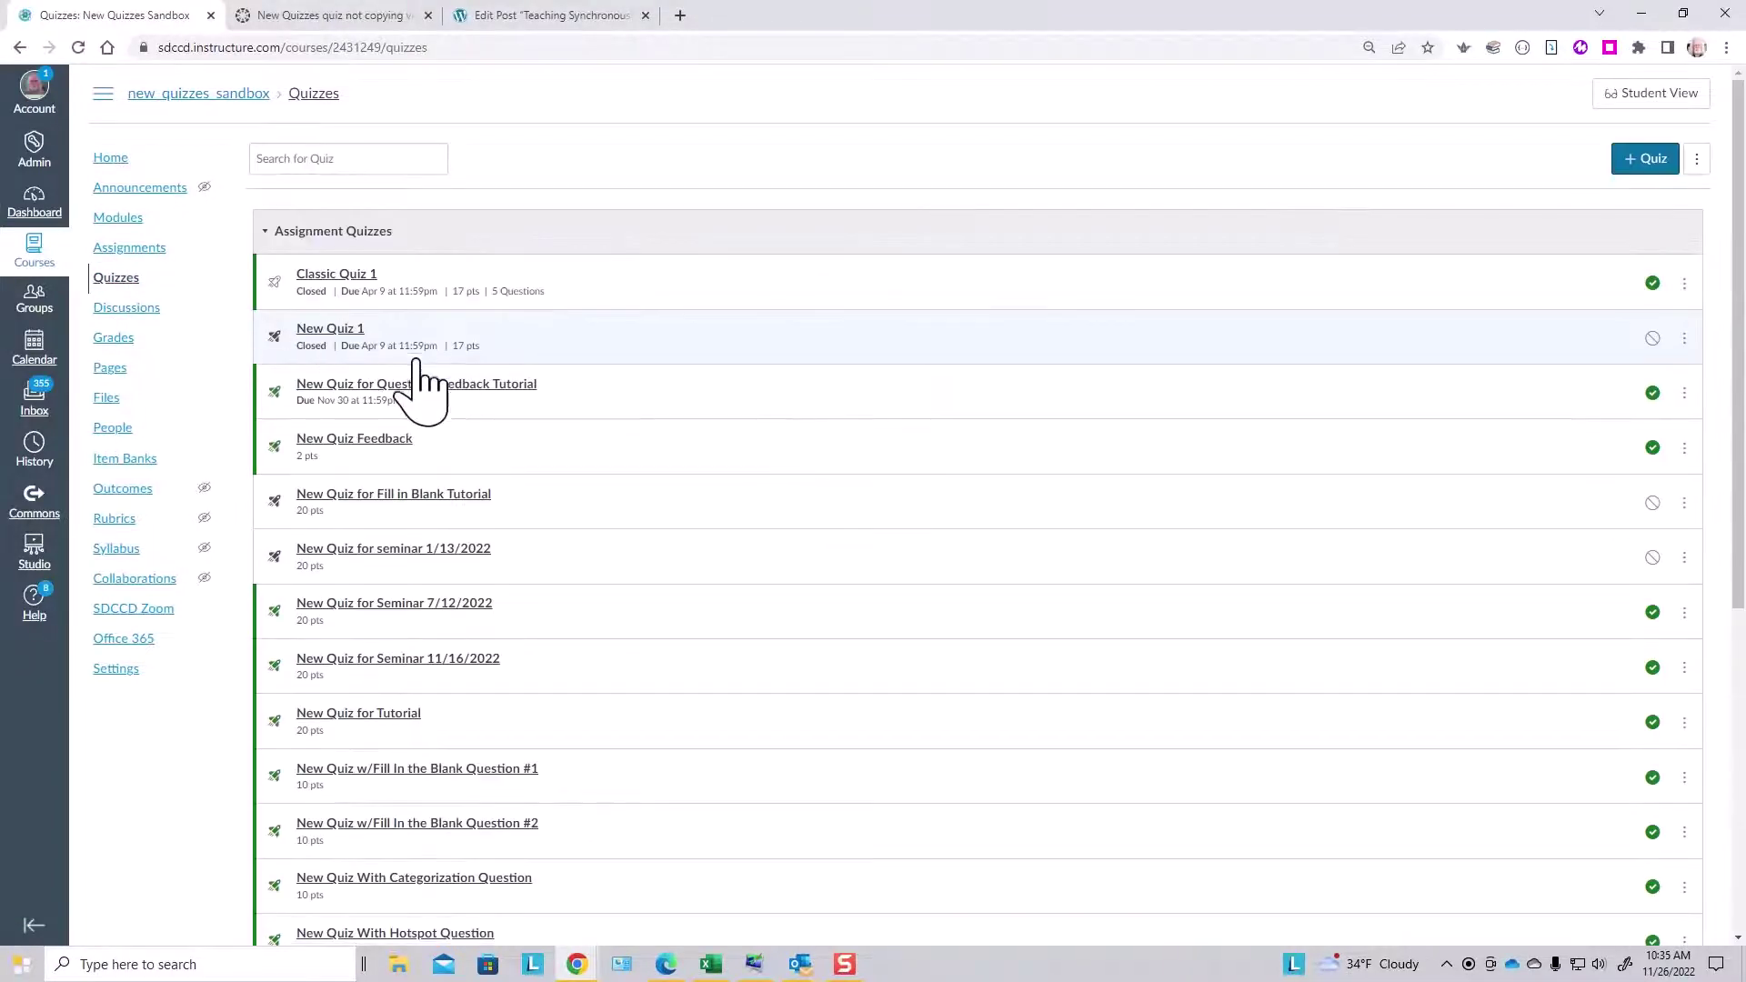
{"action": "left_click", "coordinate": [466, 386]}
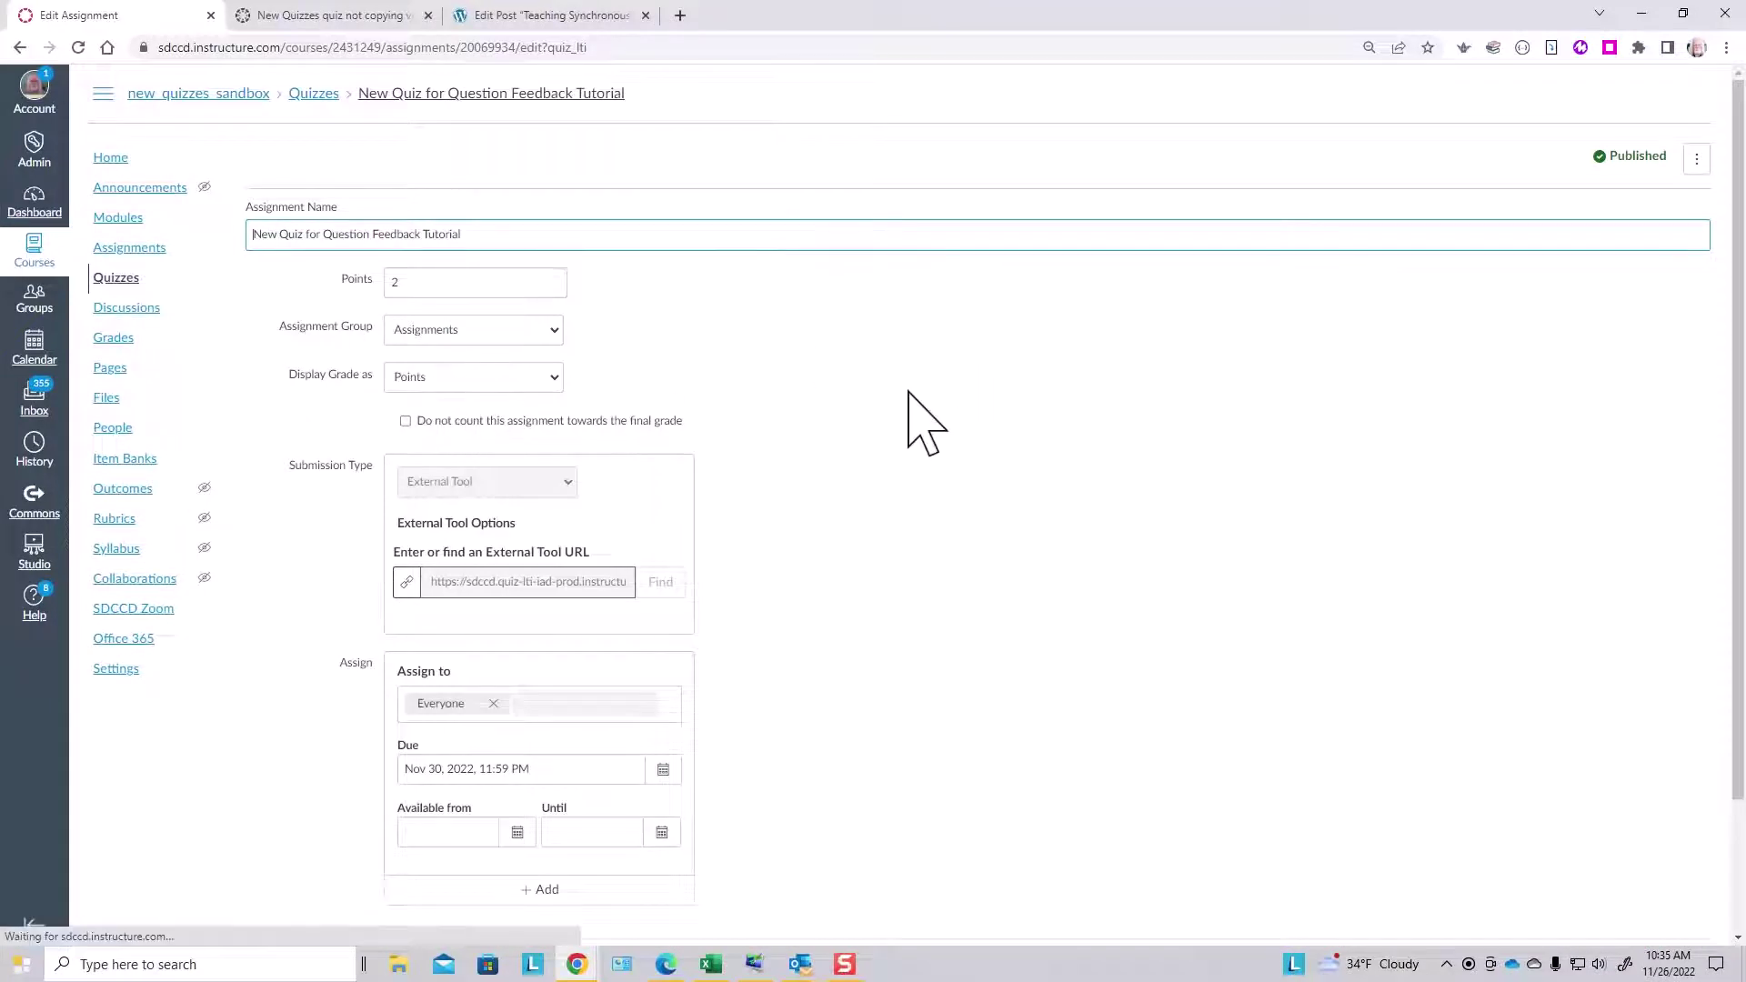
{"action": "scroll", "coordinate": [935, 416], "scroll_direction": "down", "scroll_amount": 2}
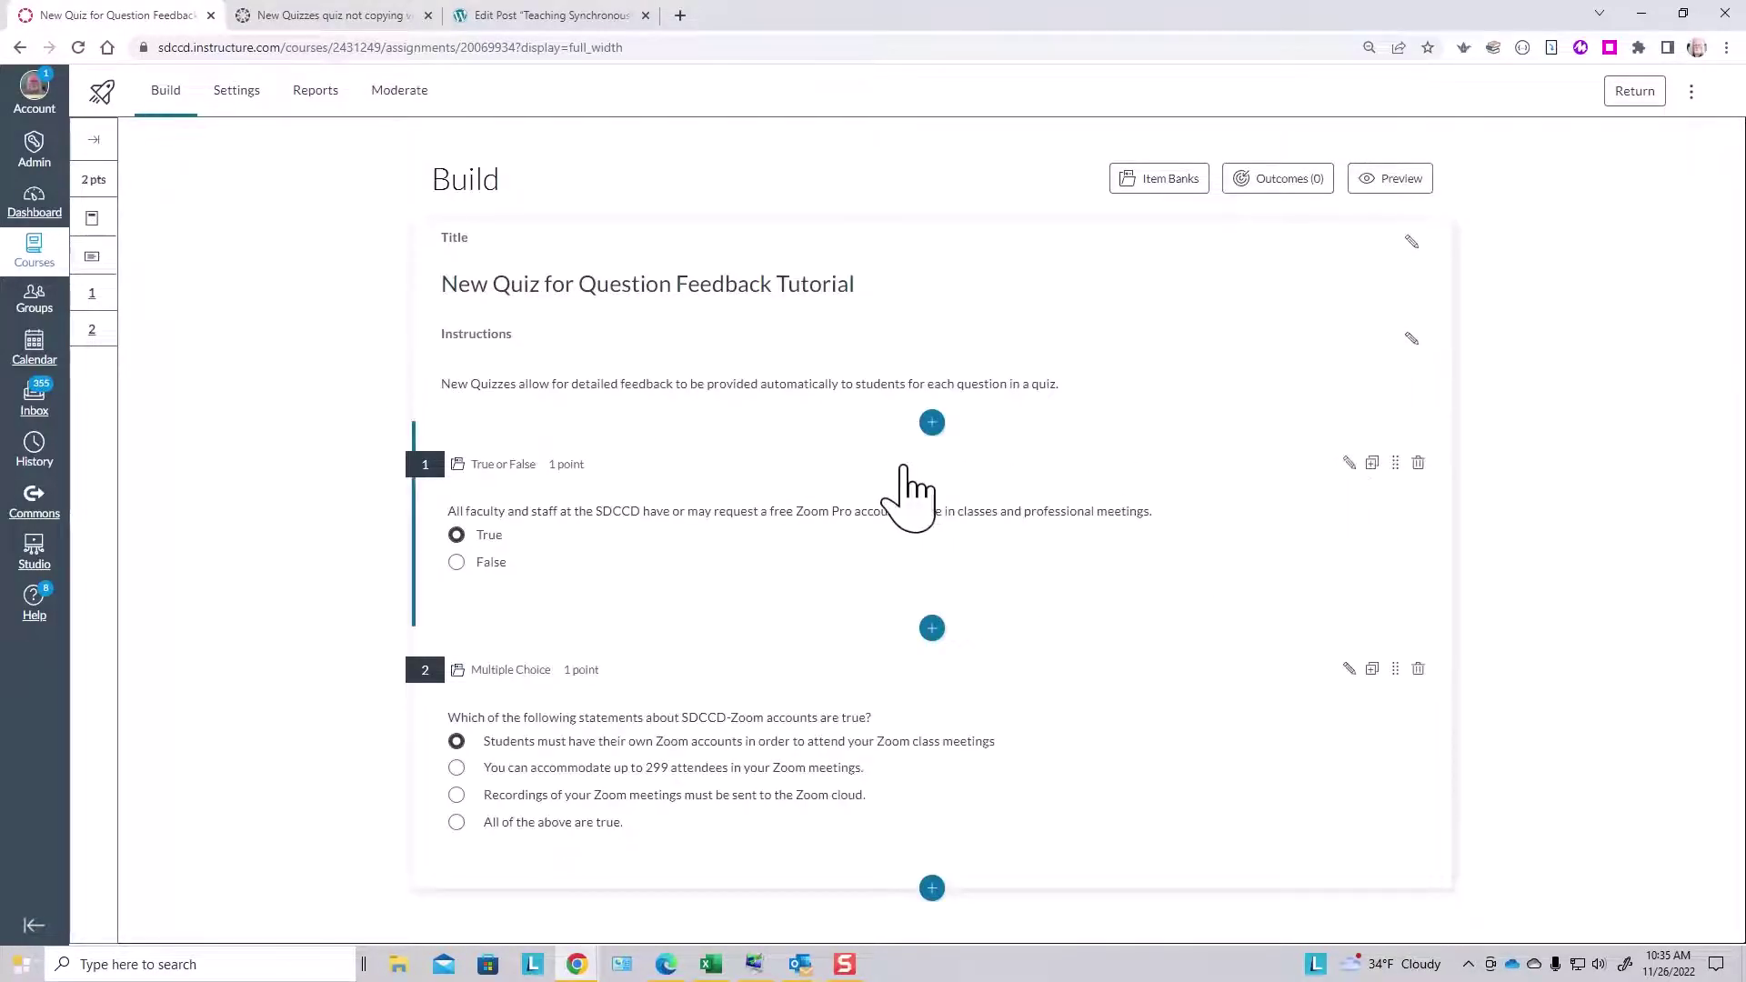
Step: Edit a copy of question 1, the True or False Zoom Pro question, in its item bank
{"action": "left_click", "coordinate": [1352, 465]}
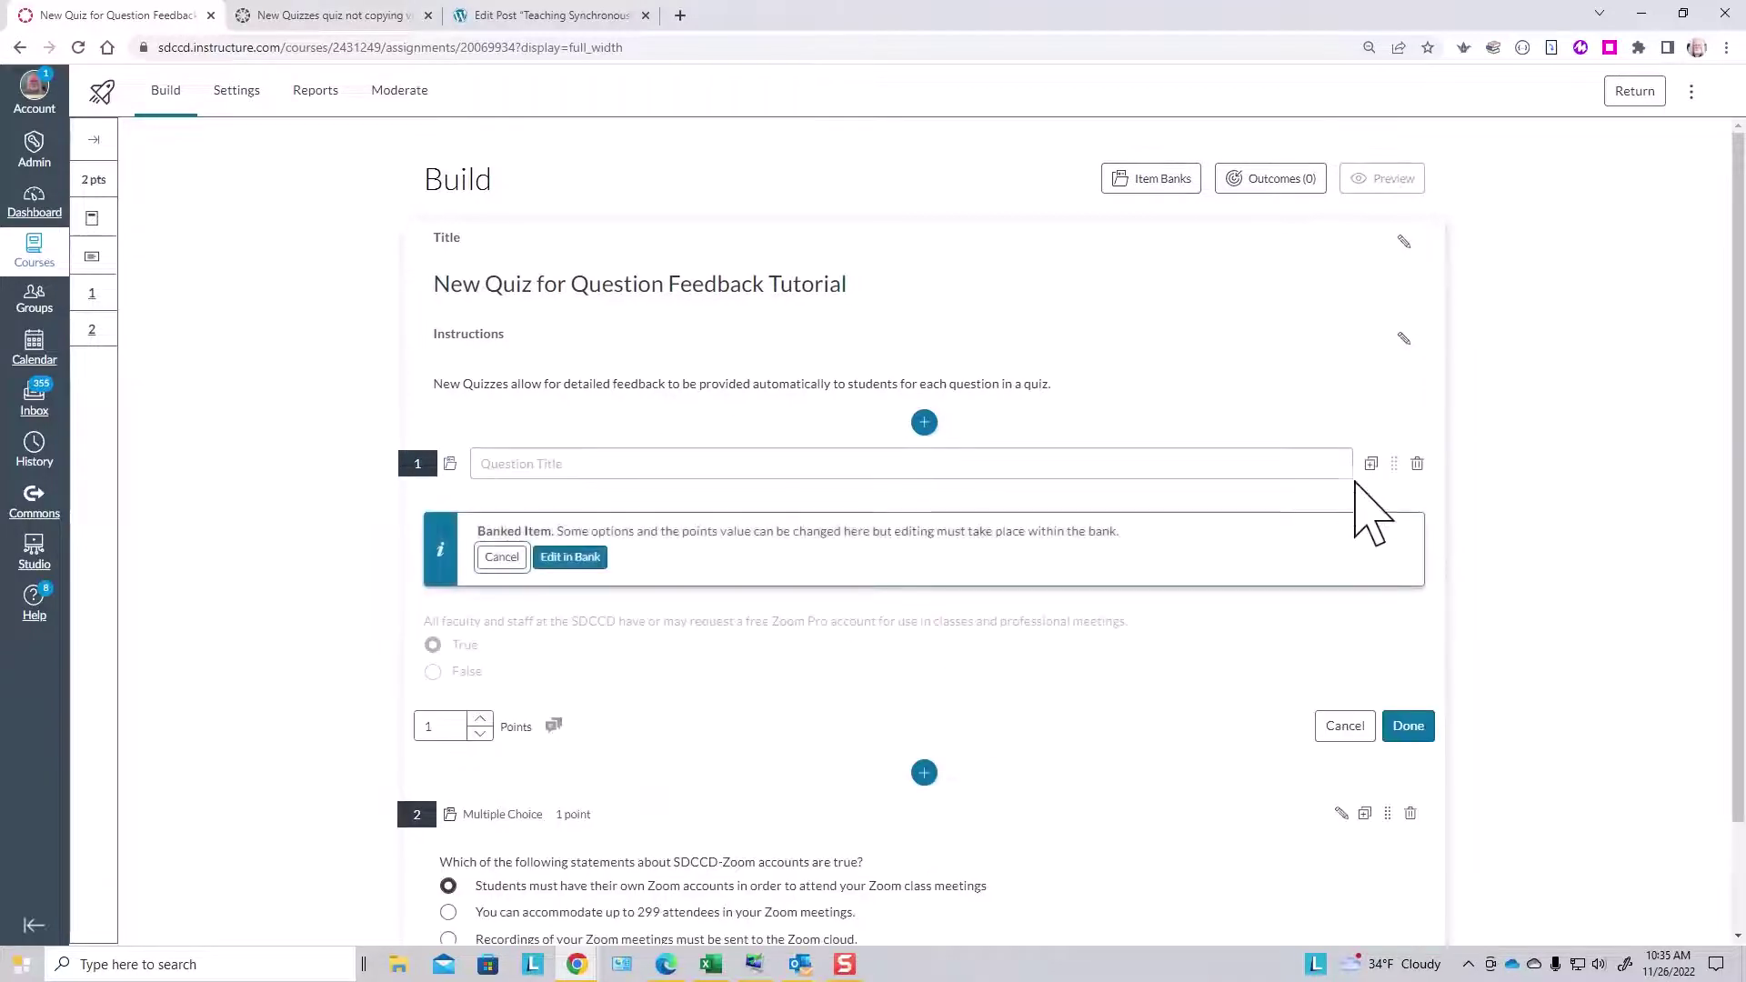
{"action": "left_click", "coordinate": [582, 560]}
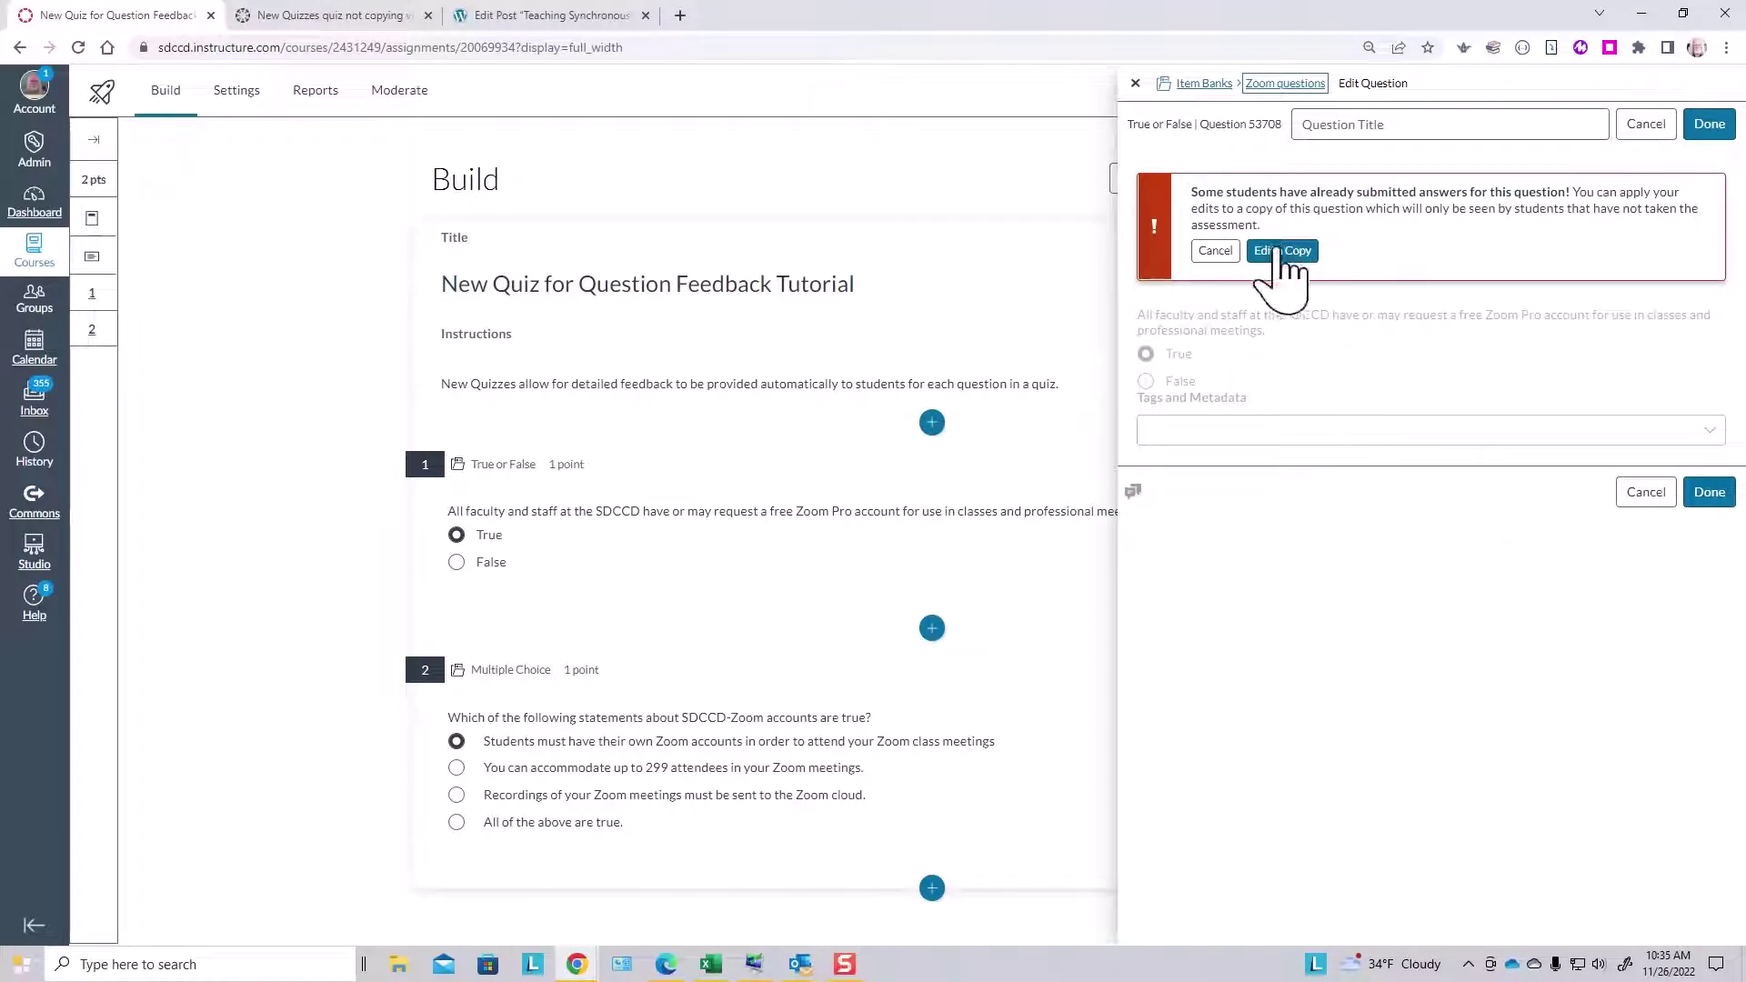
{"action": "left_click", "coordinate": [1283, 251]}
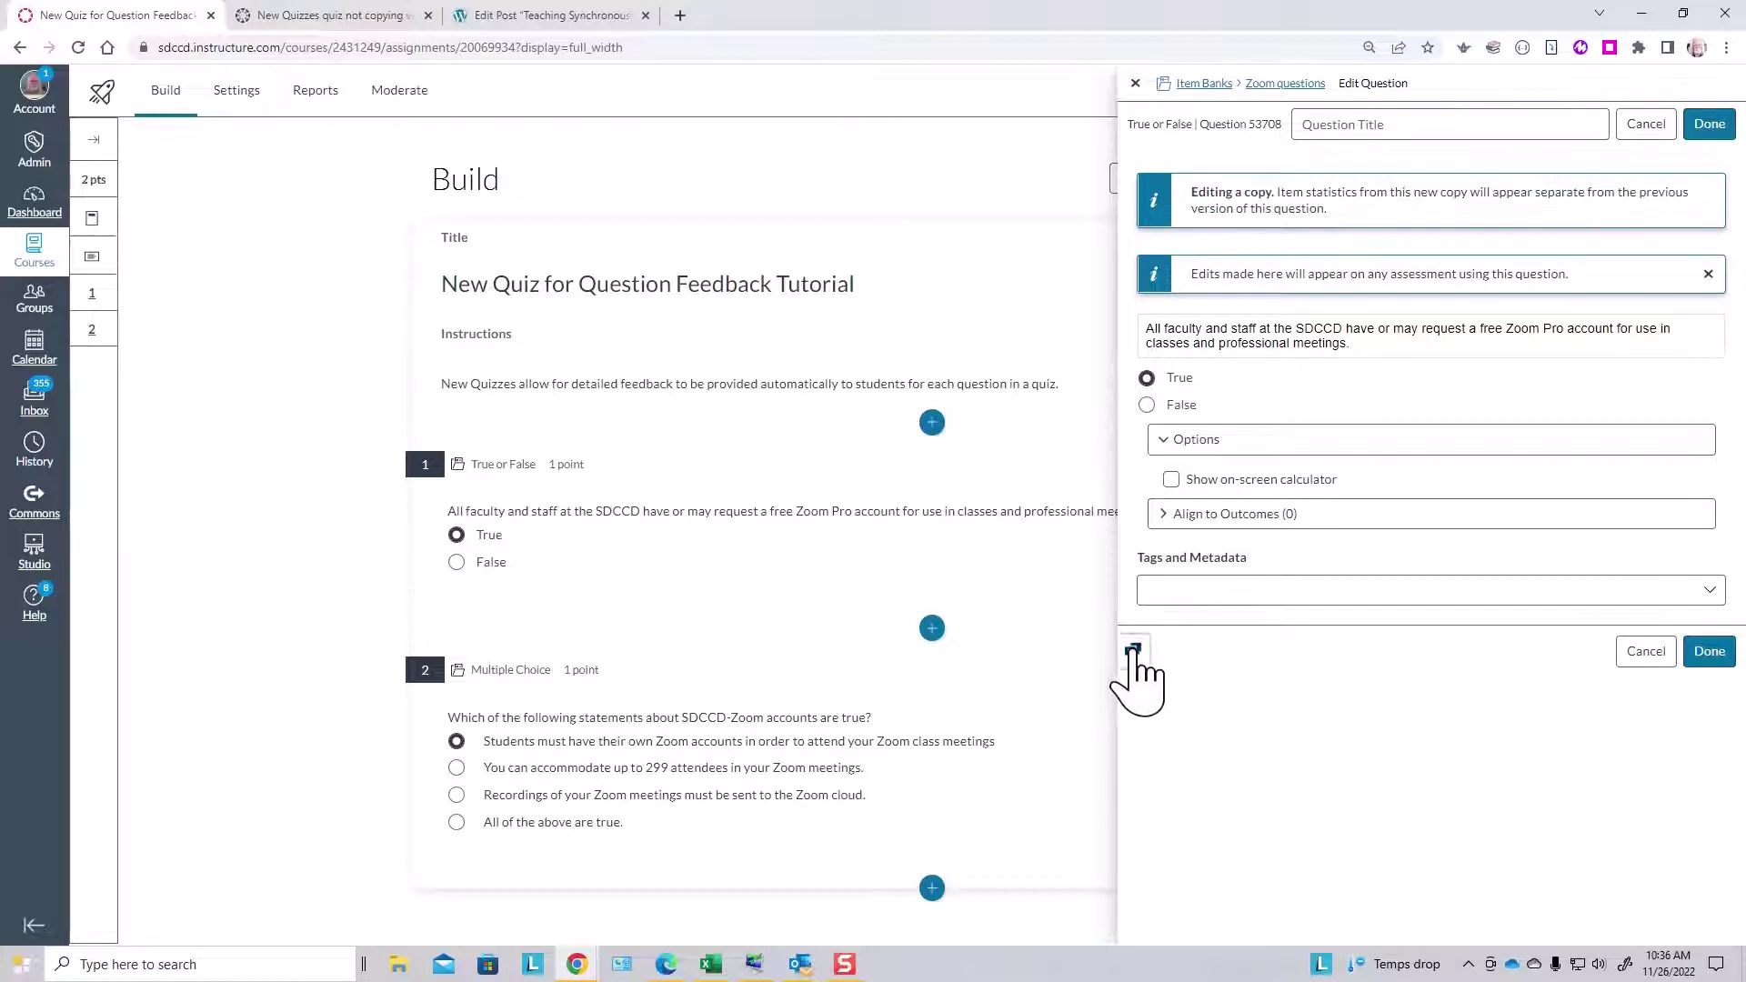
{"action": "left_click", "coordinate": [1133, 651]}
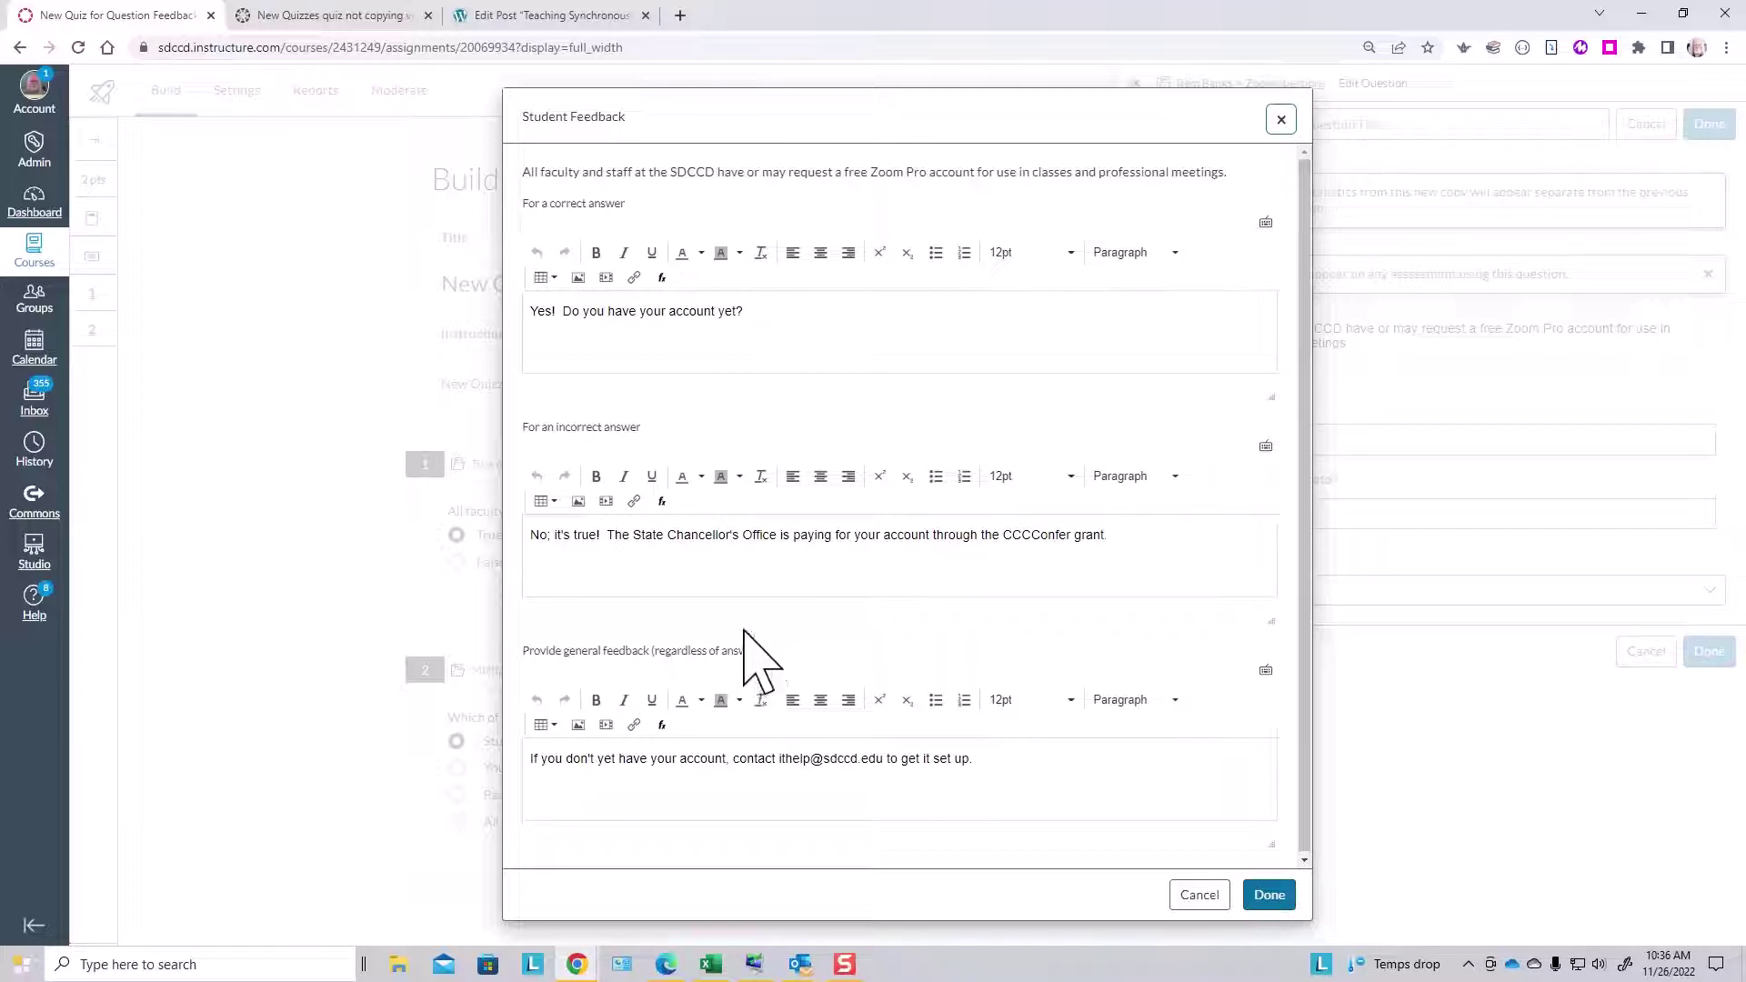
{"action": "left_click", "coordinate": [789, 312]}
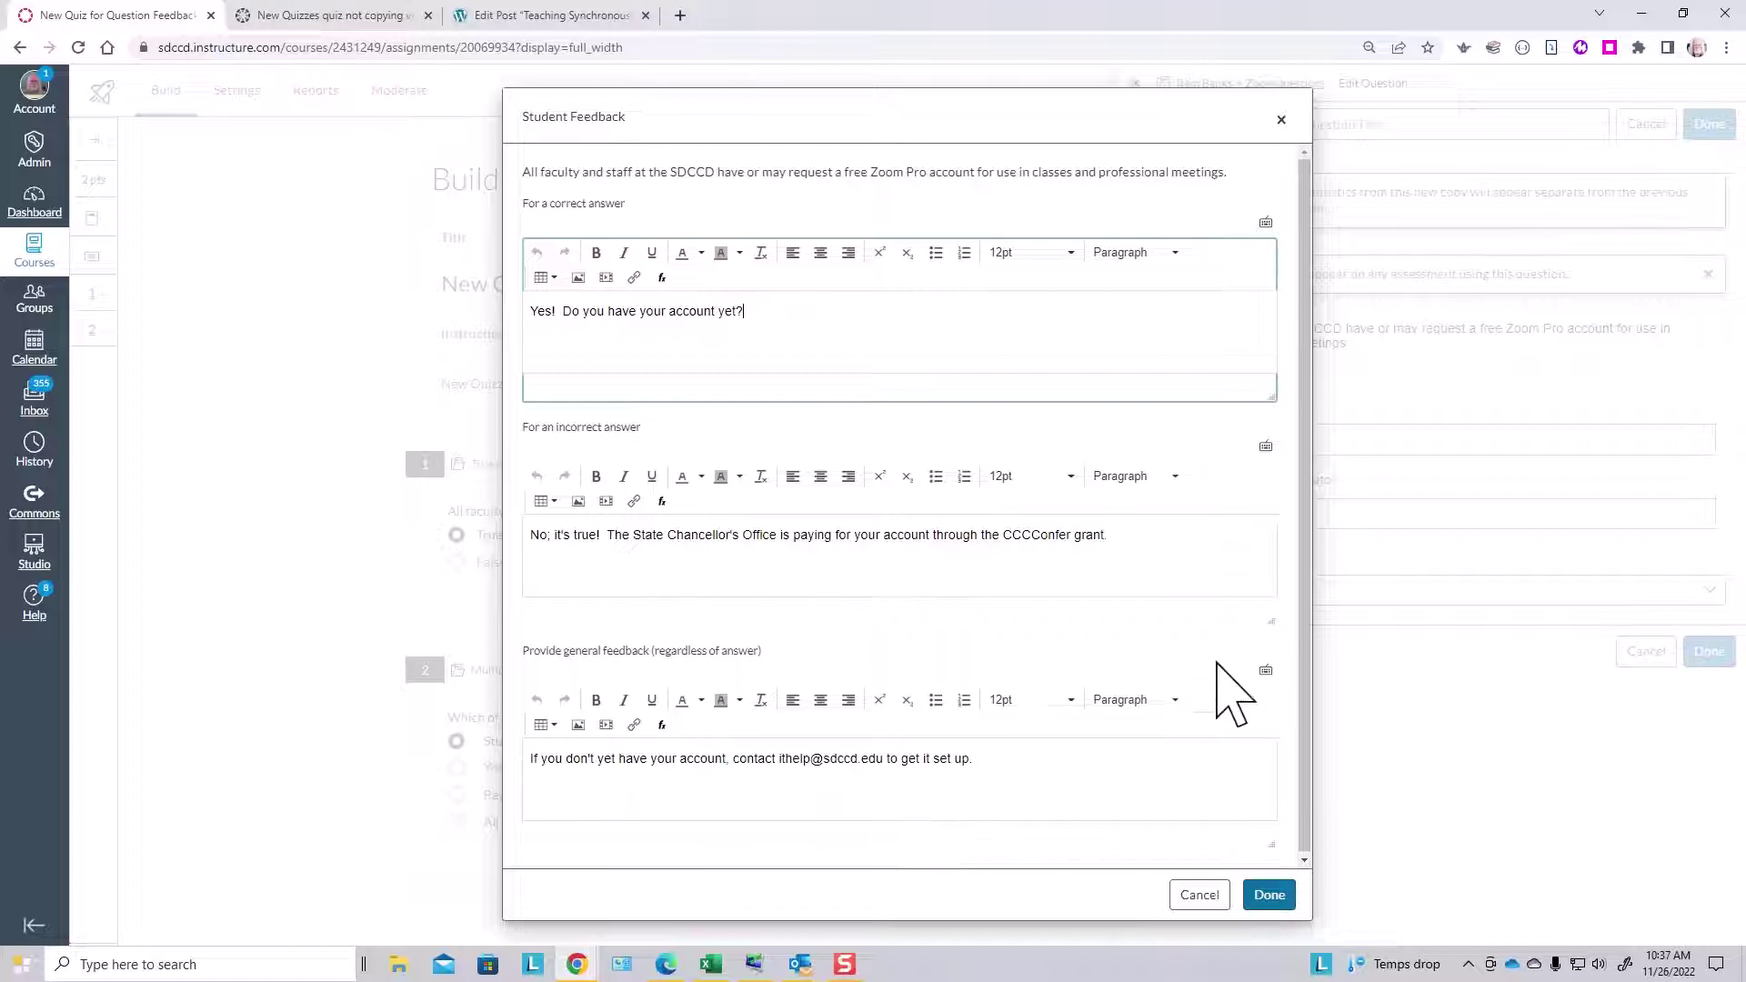
{"action": "left_click", "coordinate": [1269, 895]}
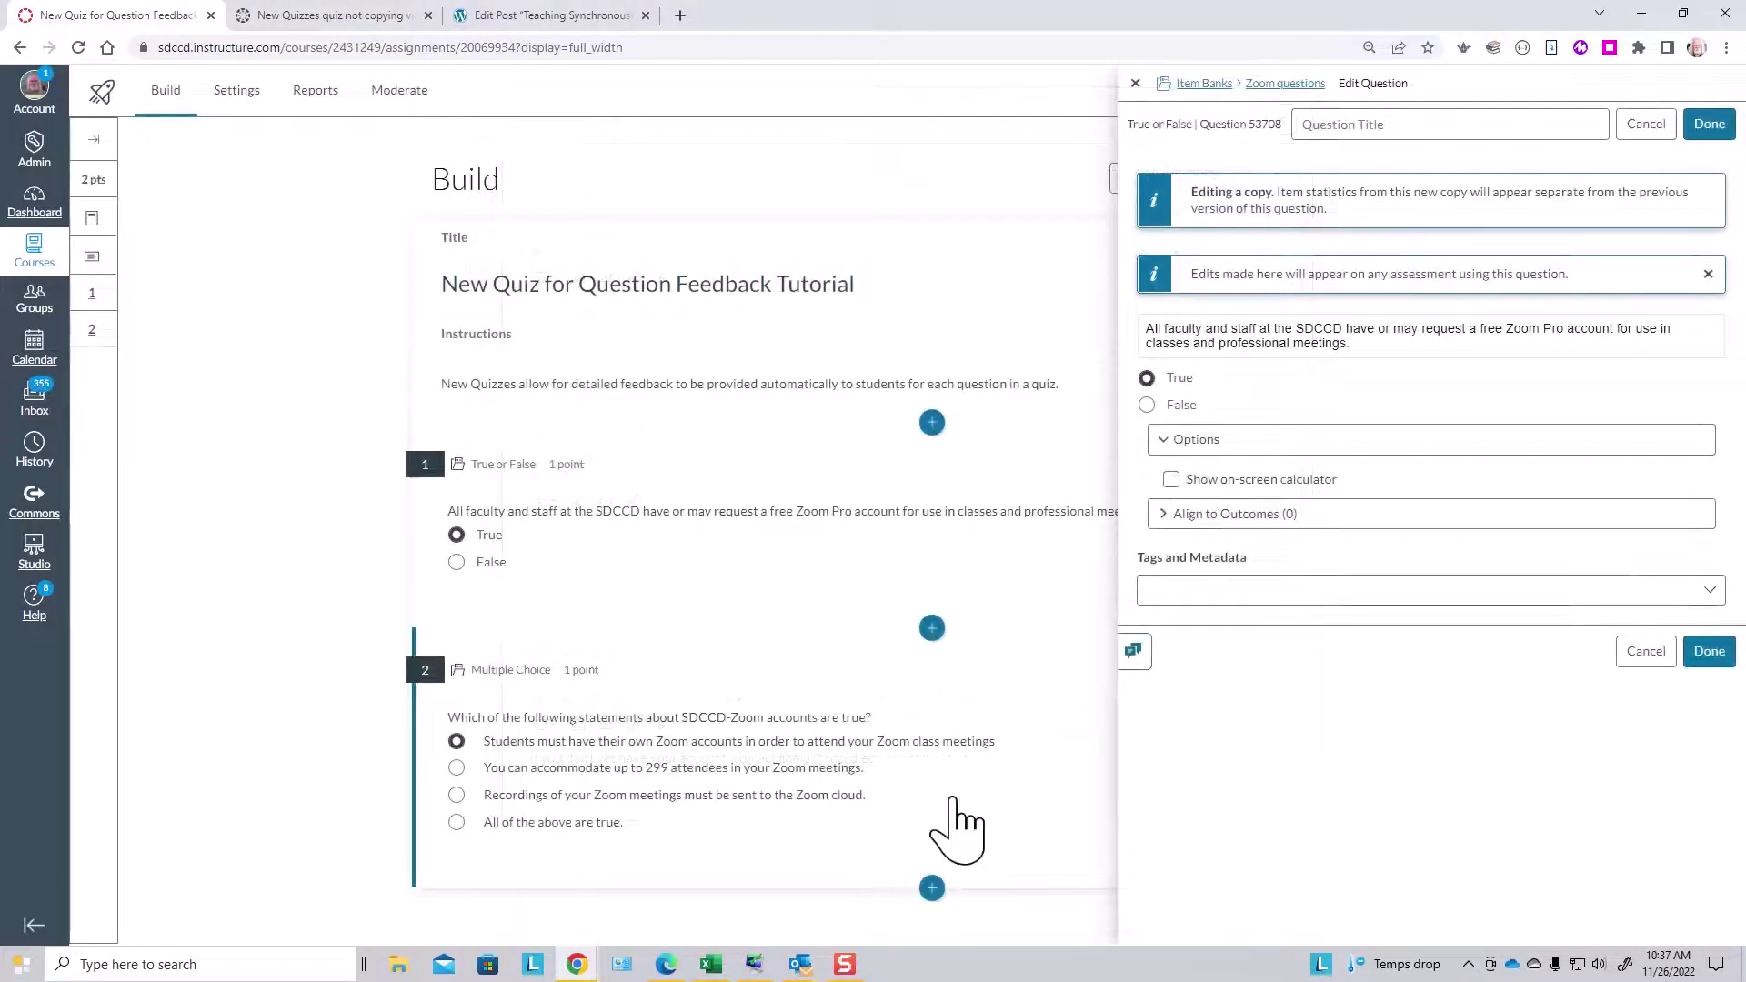
Step: Close the question panel and edit question 2, the SDCCD-Zoom Multiple Choice question, in its bank
{"action": "left_click", "coordinate": [1134, 83]}
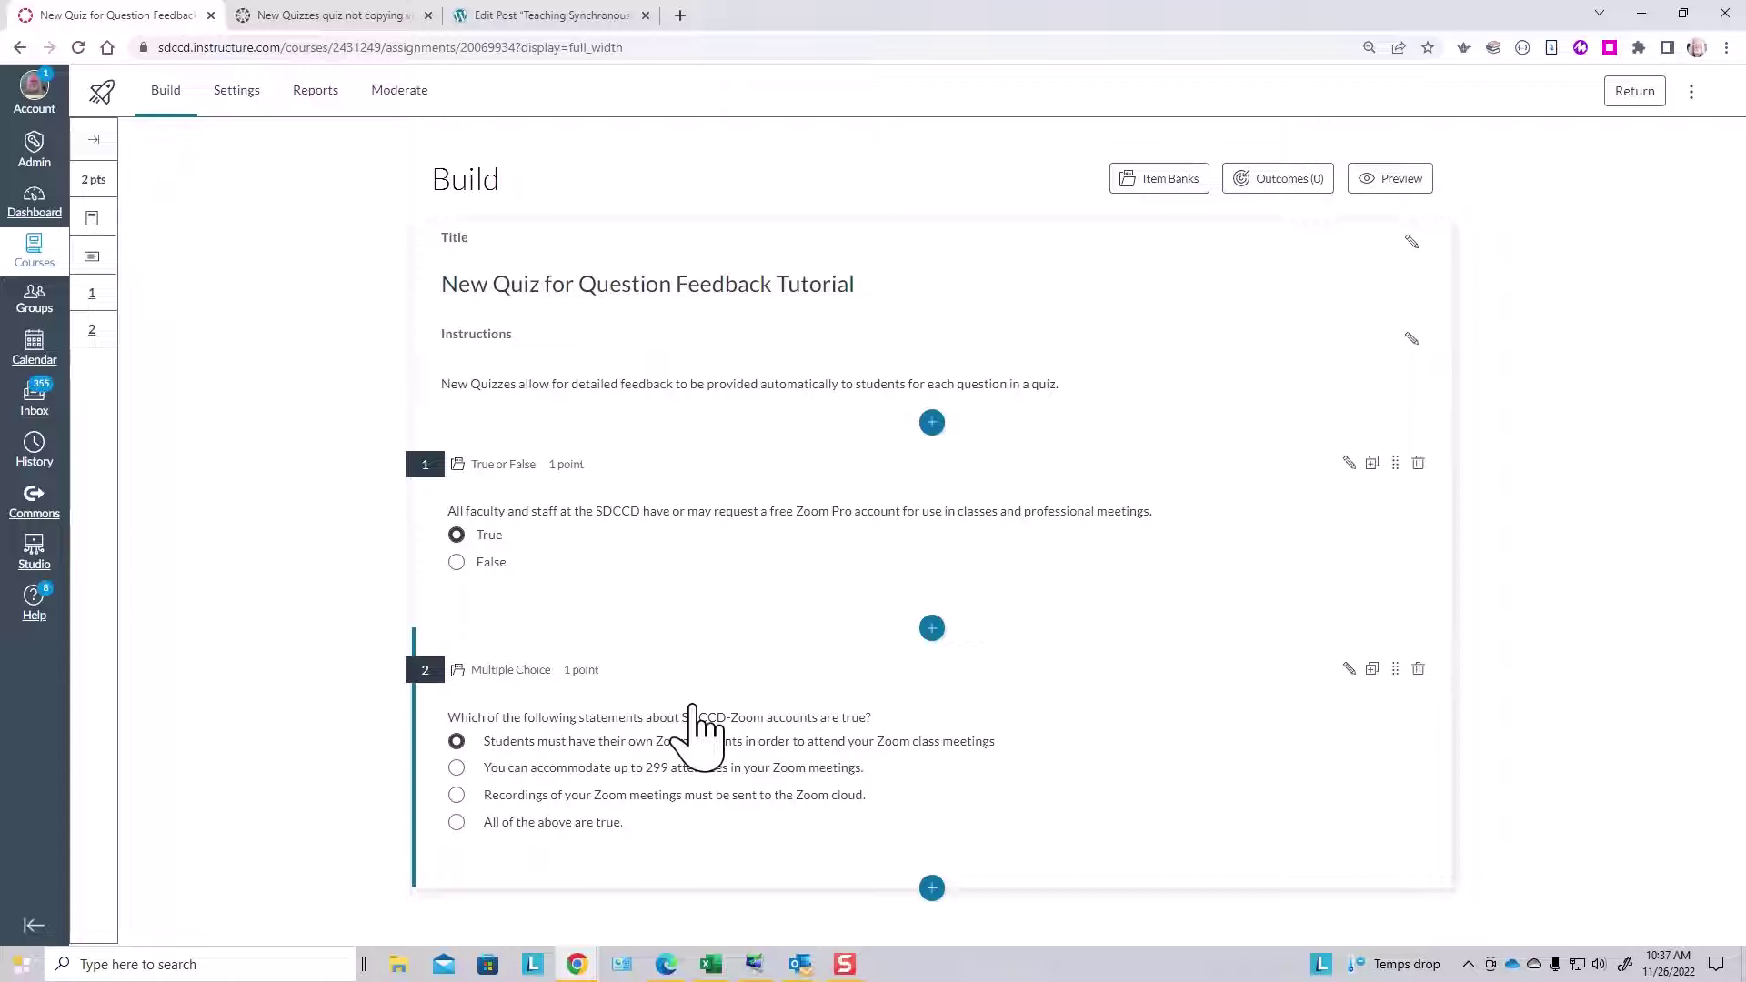
{"action": "left_click", "coordinate": [1349, 670]}
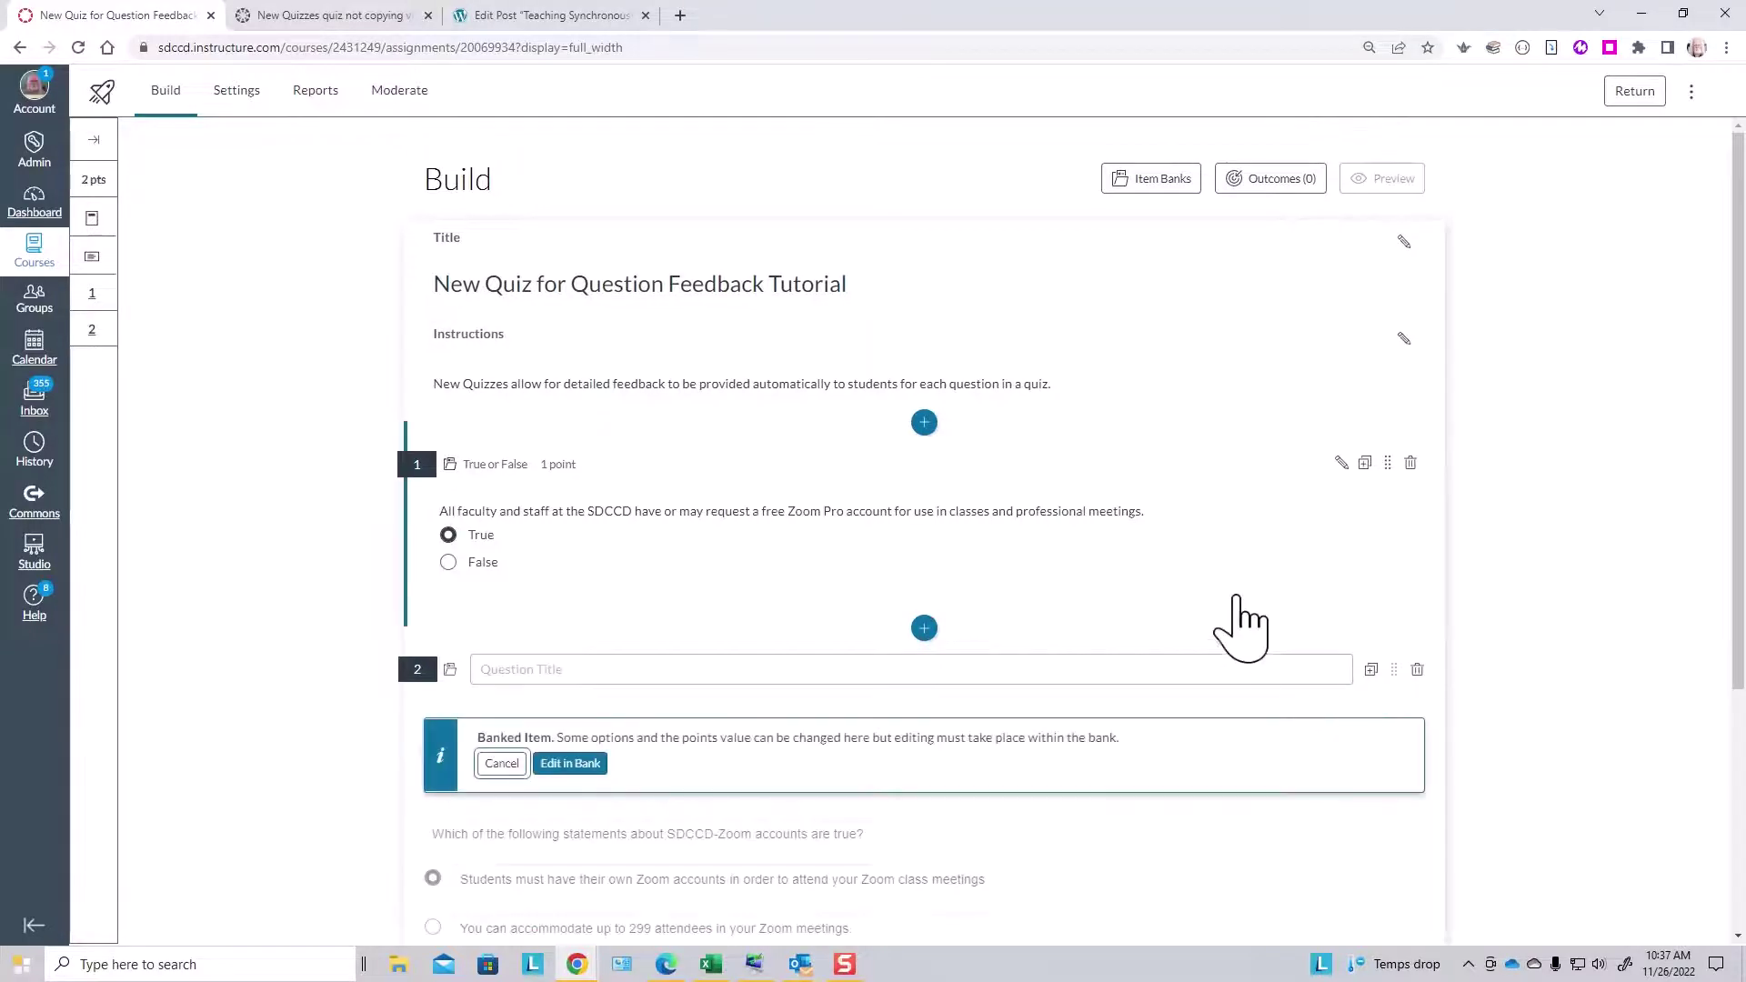
{"action": "left_click", "coordinate": [584, 766]}
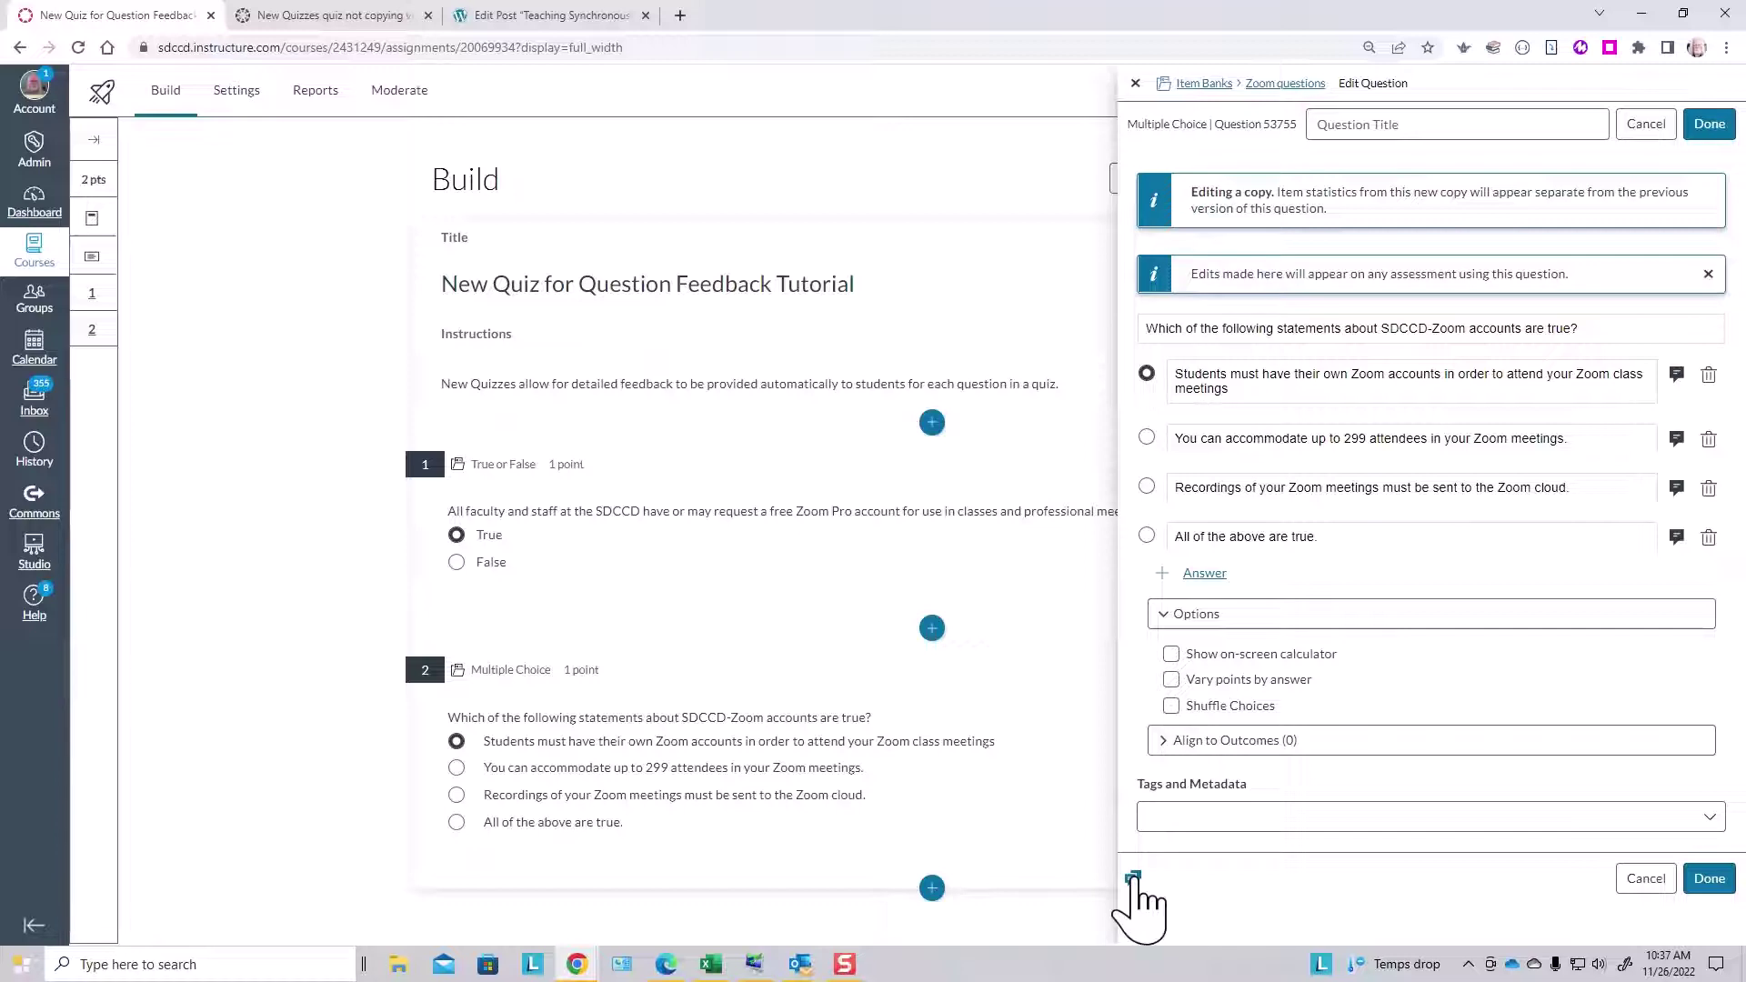
{"action": "left_click", "coordinate": [1133, 879]}
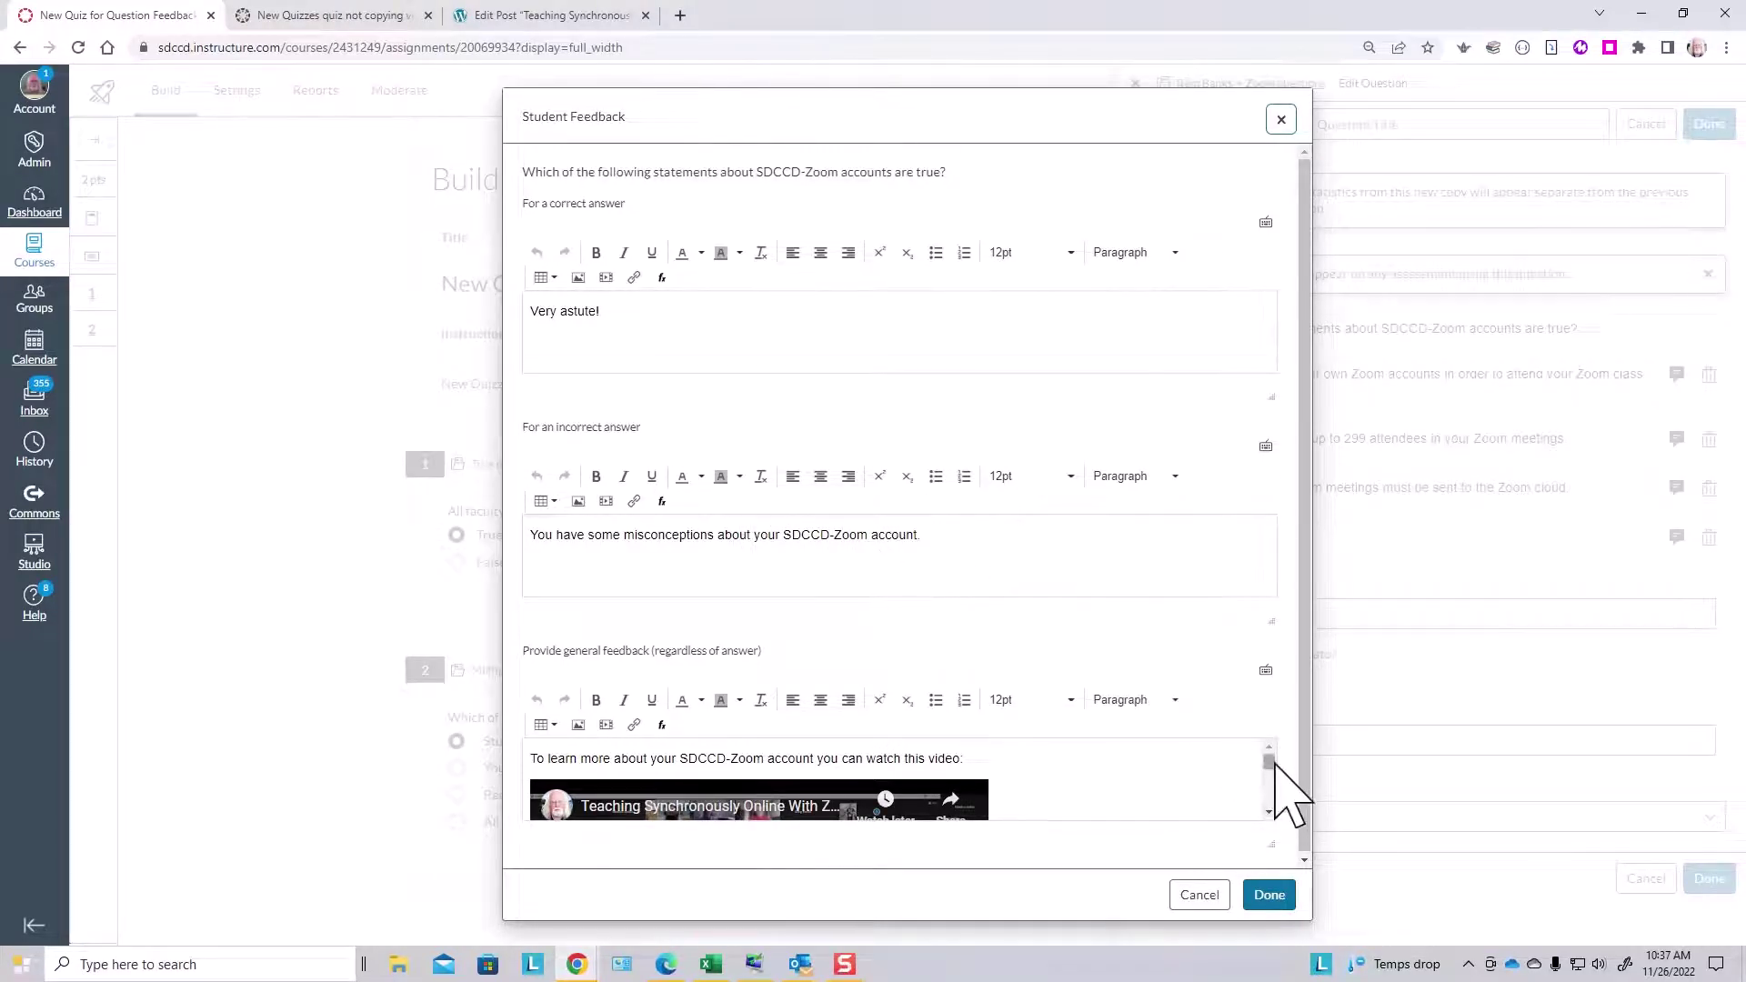
{"action": "scroll", "coordinate": [1273, 784], "scroll_direction": "down", "scroll_amount": 2}
{"action": "left_click_drag", "start_coordinate": [1276, 790], "coordinate": [1277, 764]}
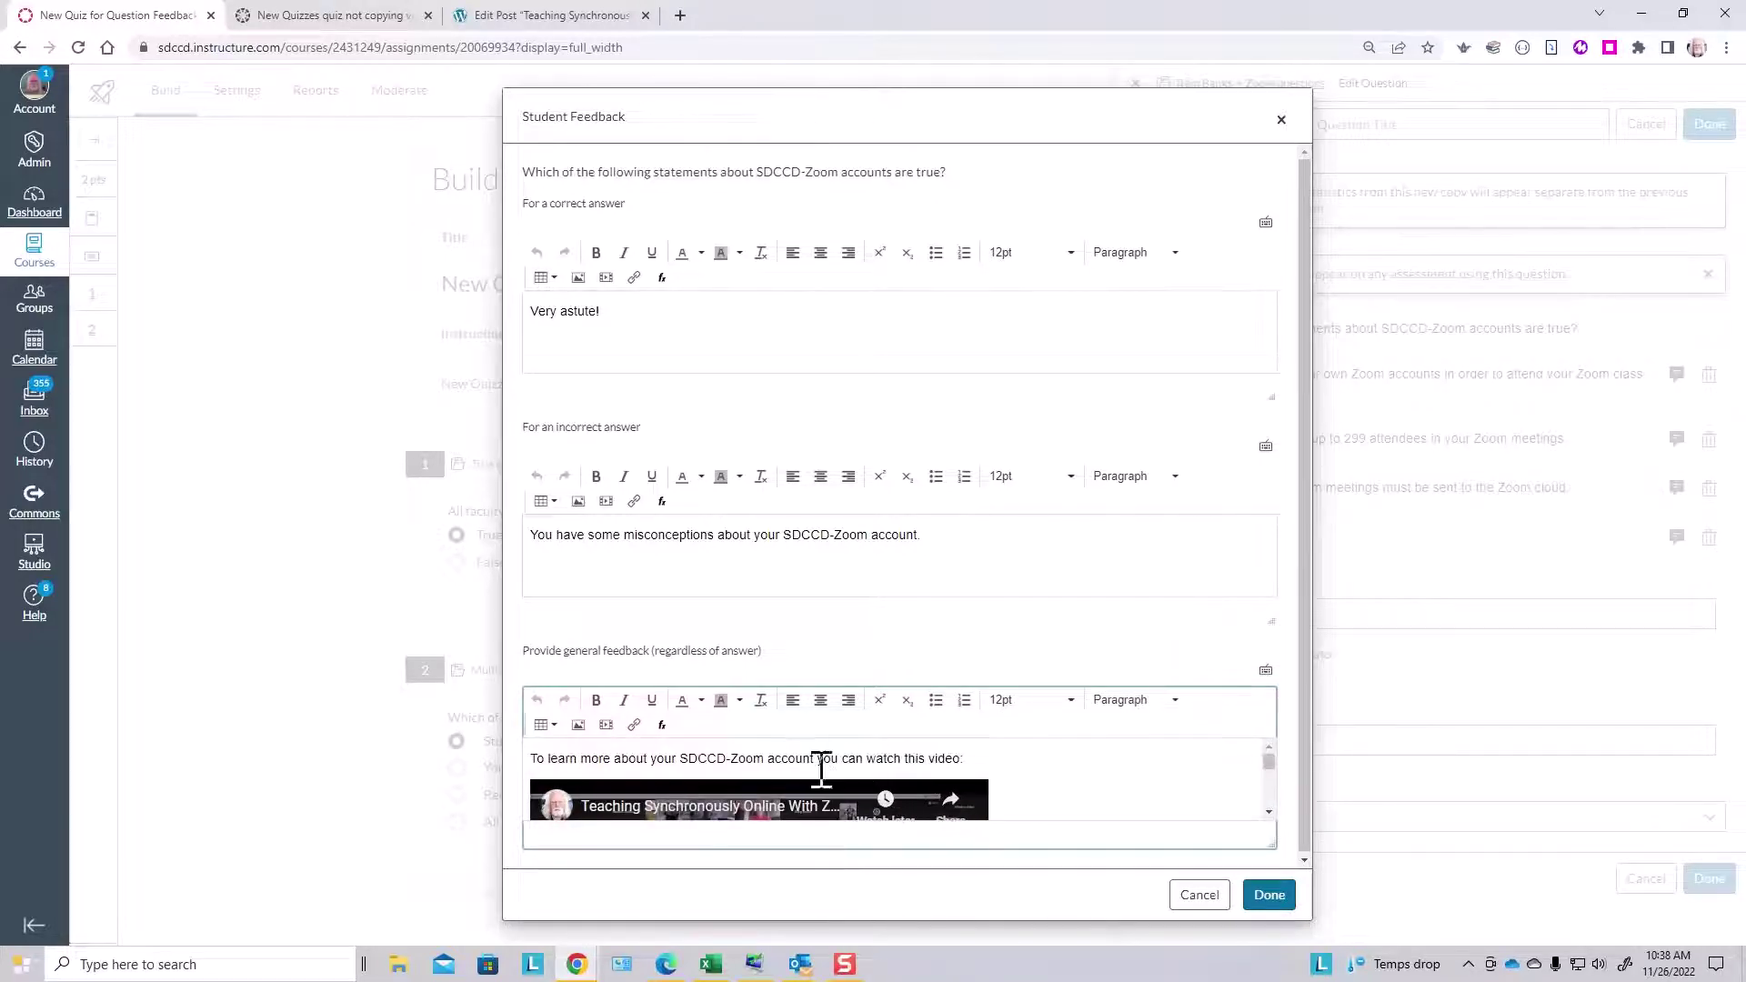
{"action": "left_click", "coordinate": [607, 725]}
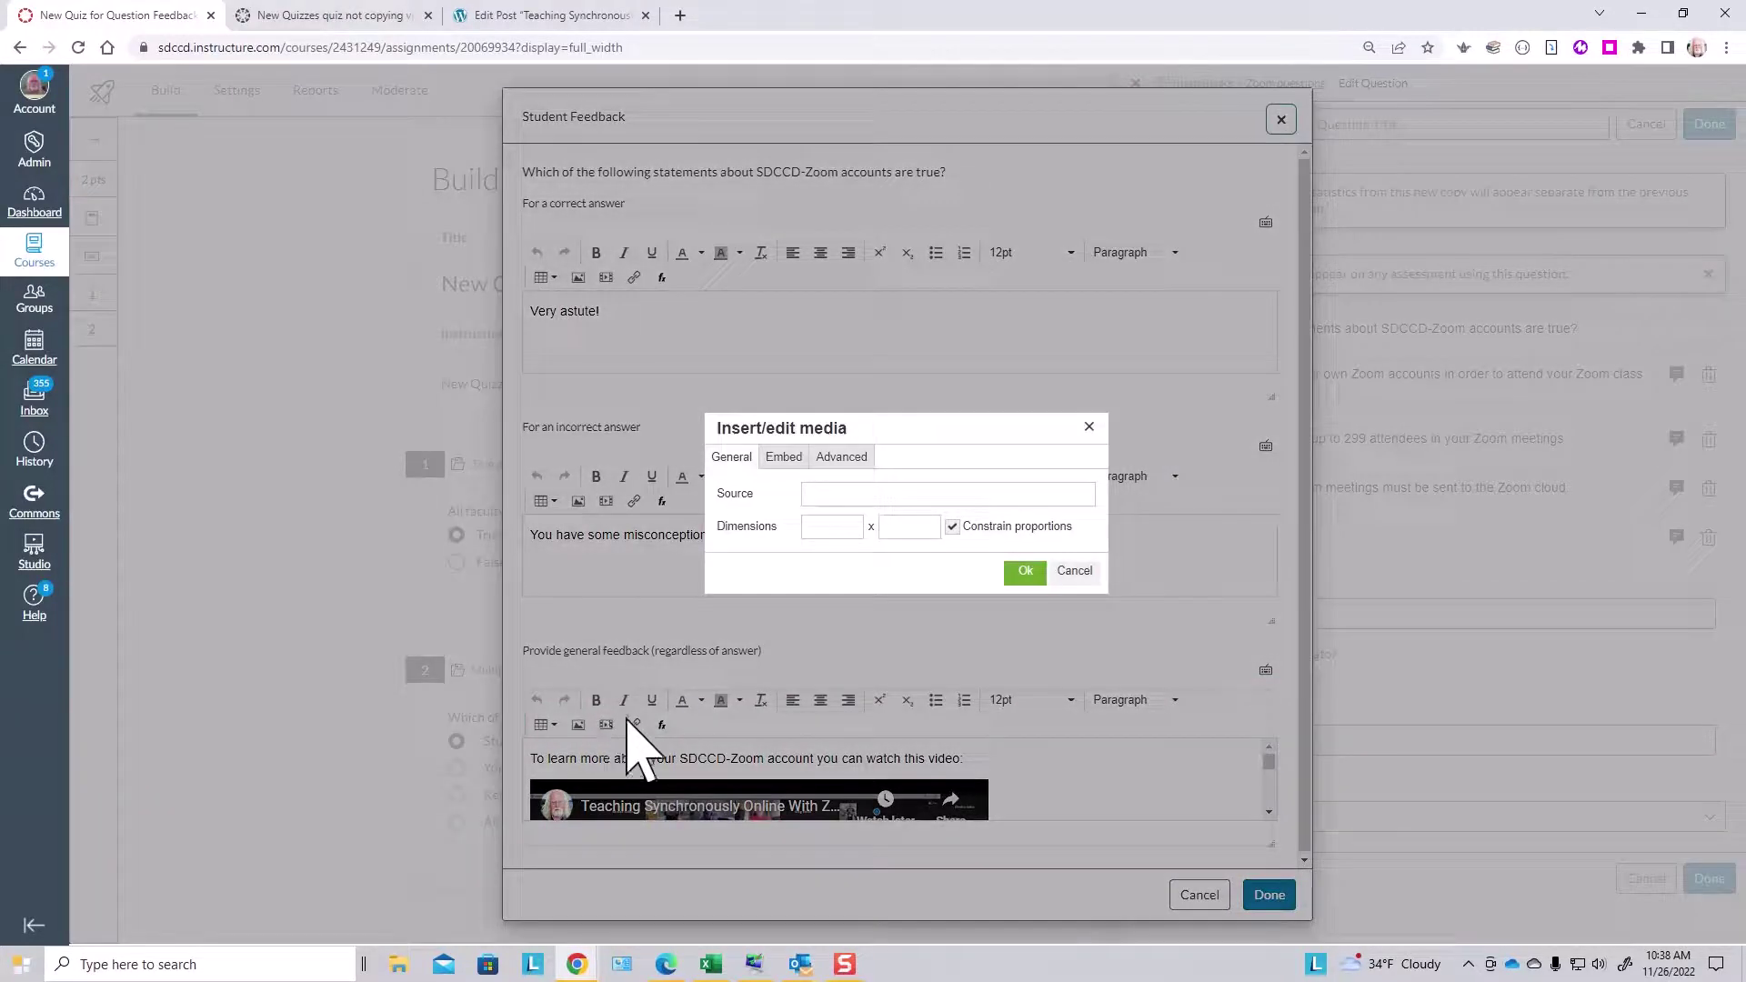
{"action": "left_click", "coordinate": [795, 461]}
{"action": "left_click", "coordinate": [721, 513]}
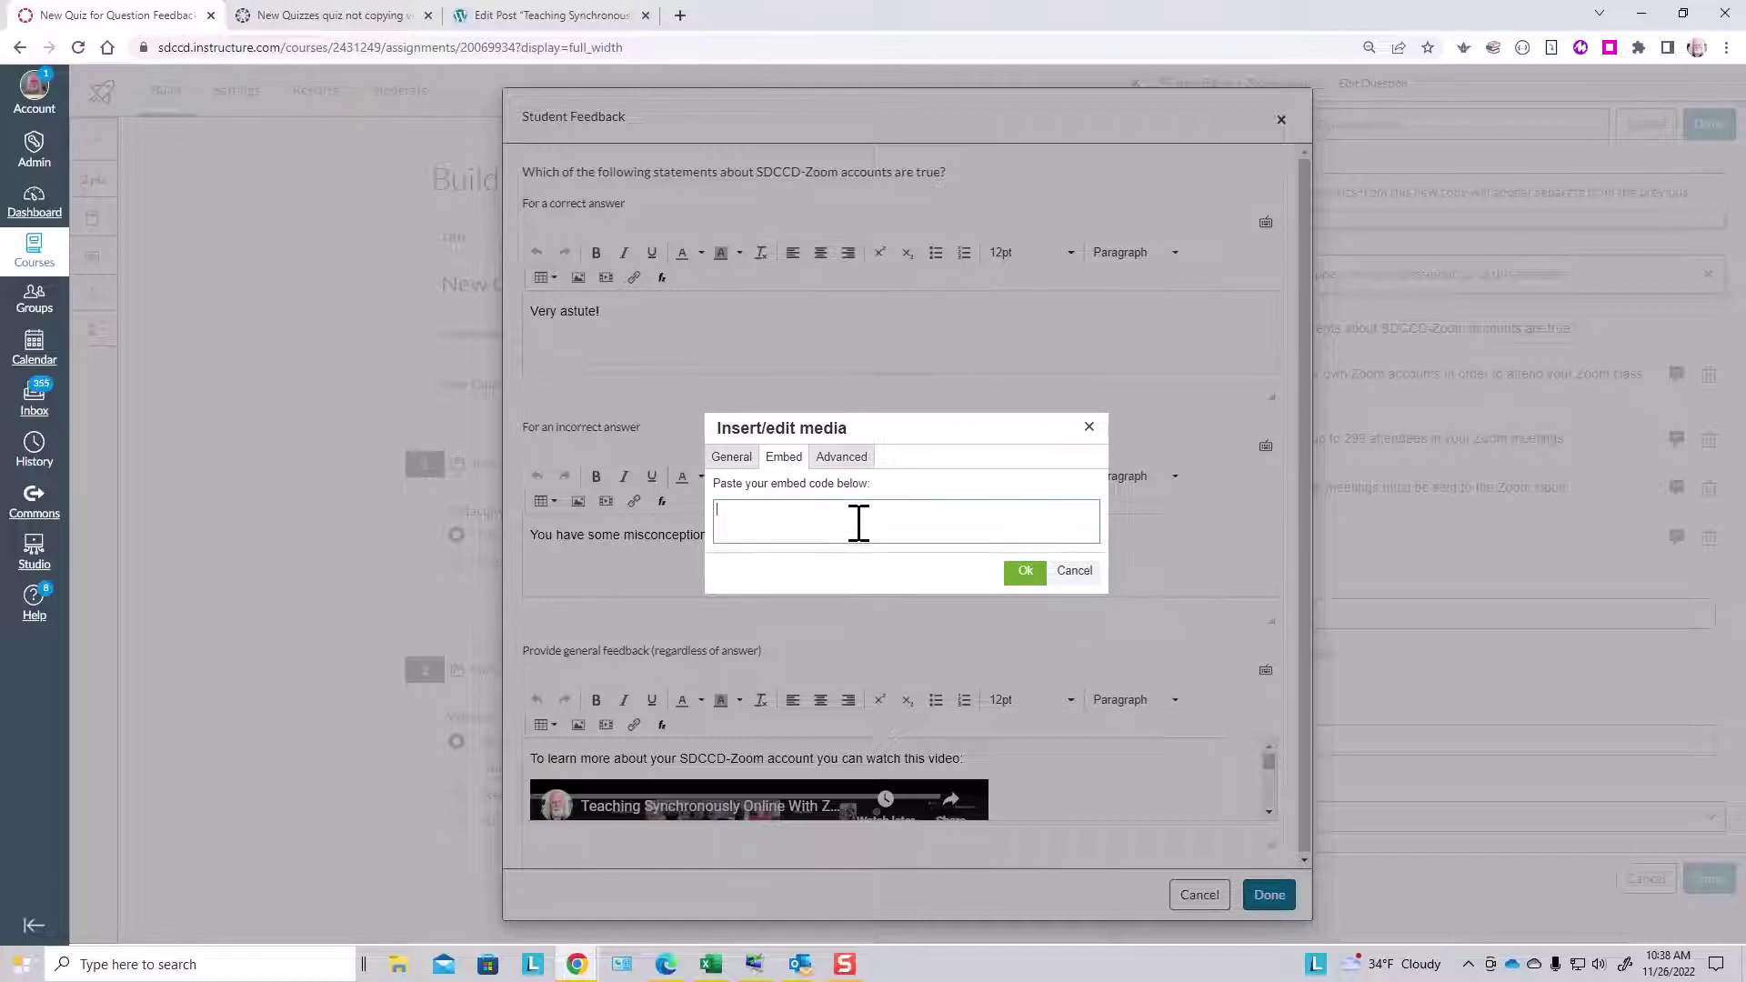
{"action": "left_click", "coordinate": [1075, 571]}
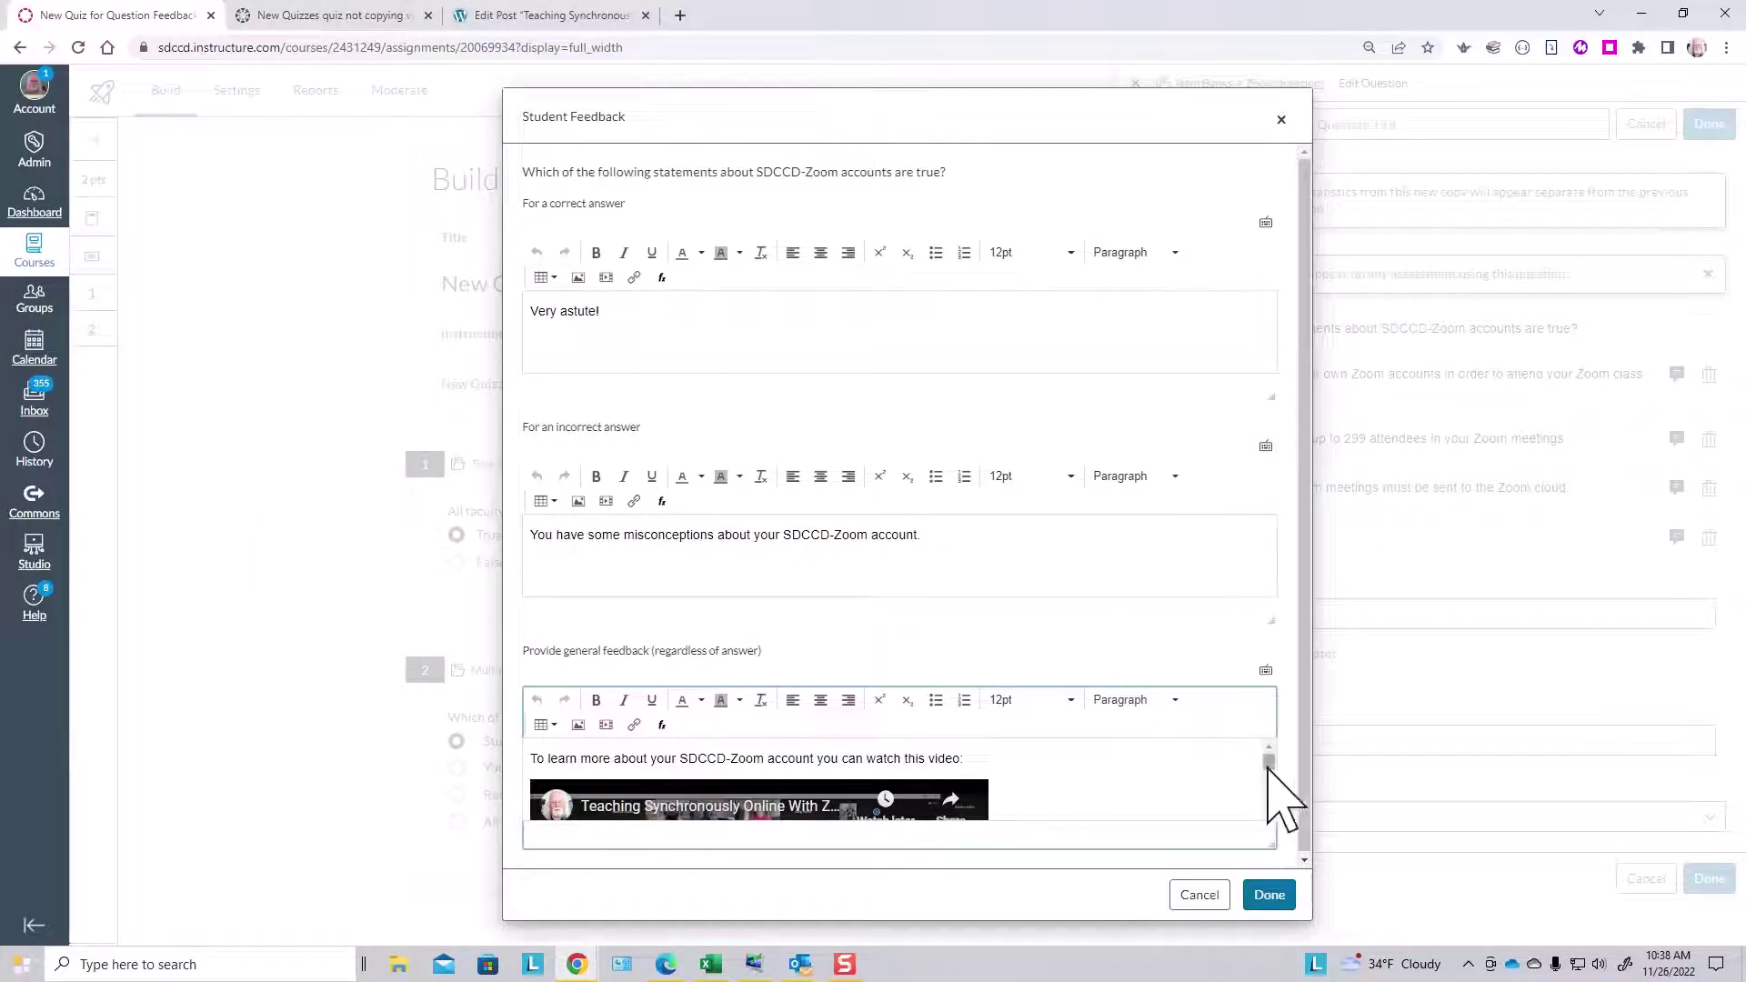
{"action": "mouse_move", "coordinate": [1268, 769]}
{"action": "left_mouse_down"}
{"action": "mouse_move", "coordinate": [1278, 816]}
{"action": "mouse_move", "coordinate": [1265, 750]}
{"action": "left_mouse_up"}
{"action": "left_click", "coordinate": [1270, 895]}
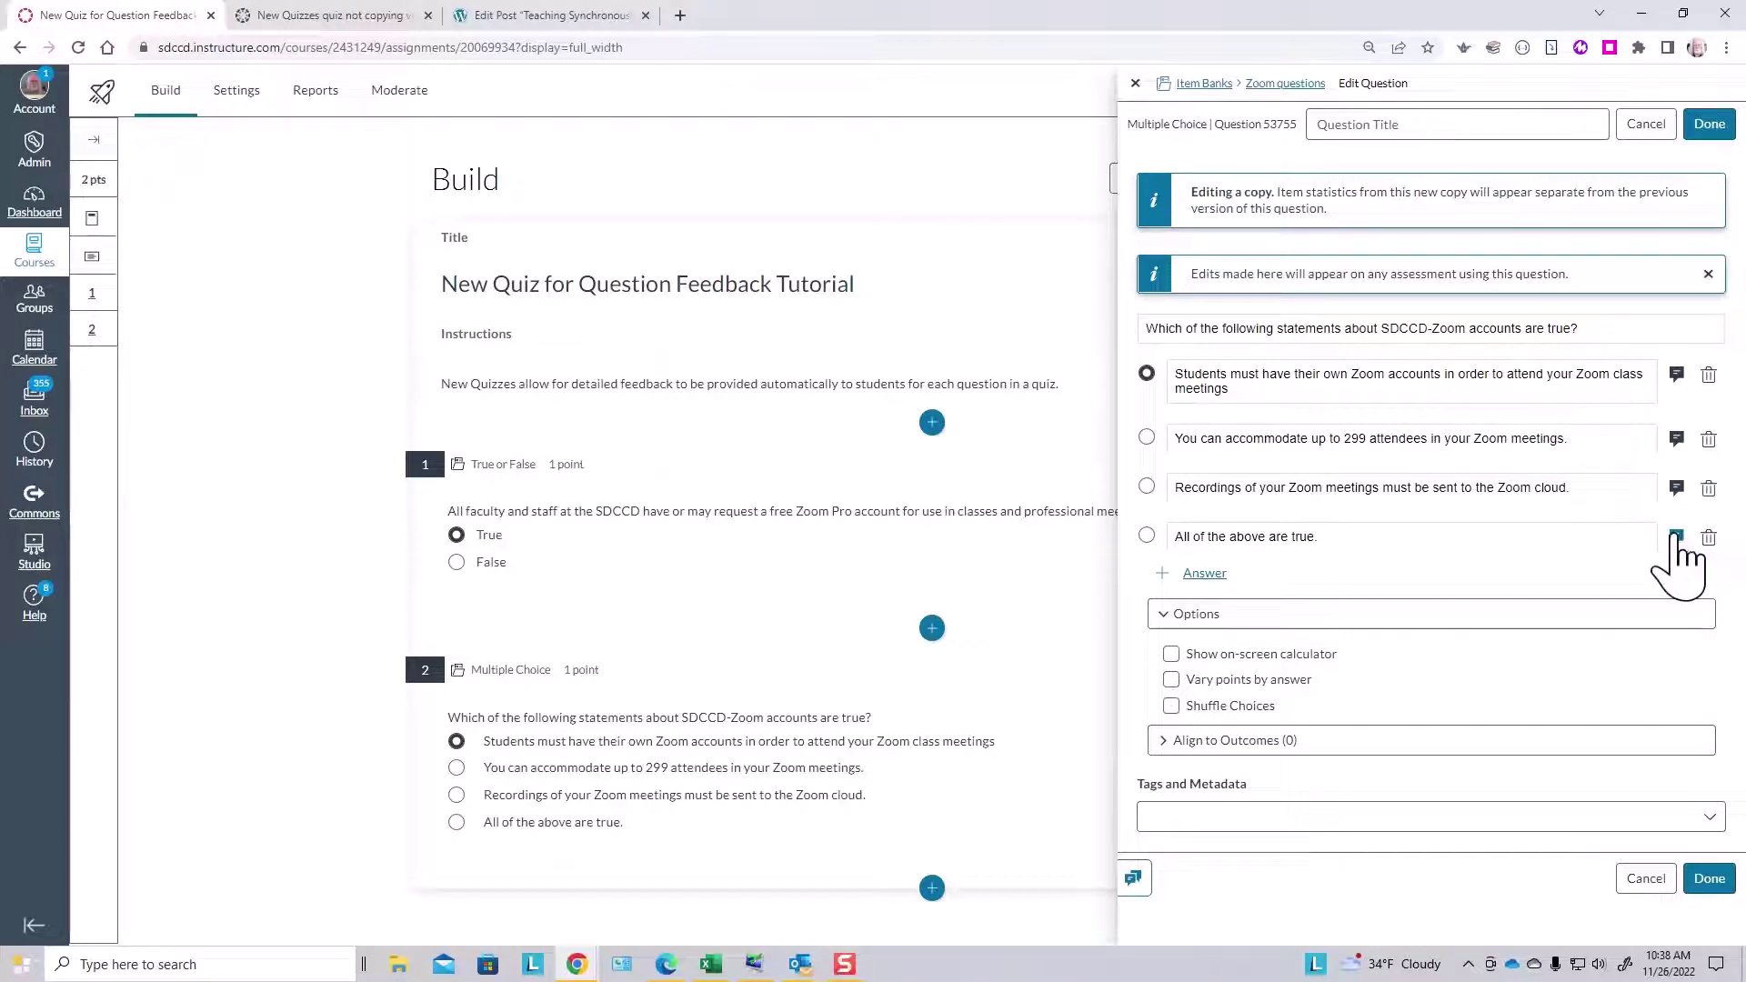
Step: Review feedback on the 299-attendees, cloud-recordings and All of the above answers, then save the question
{"action": "left_click", "coordinate": [1677, 375]}
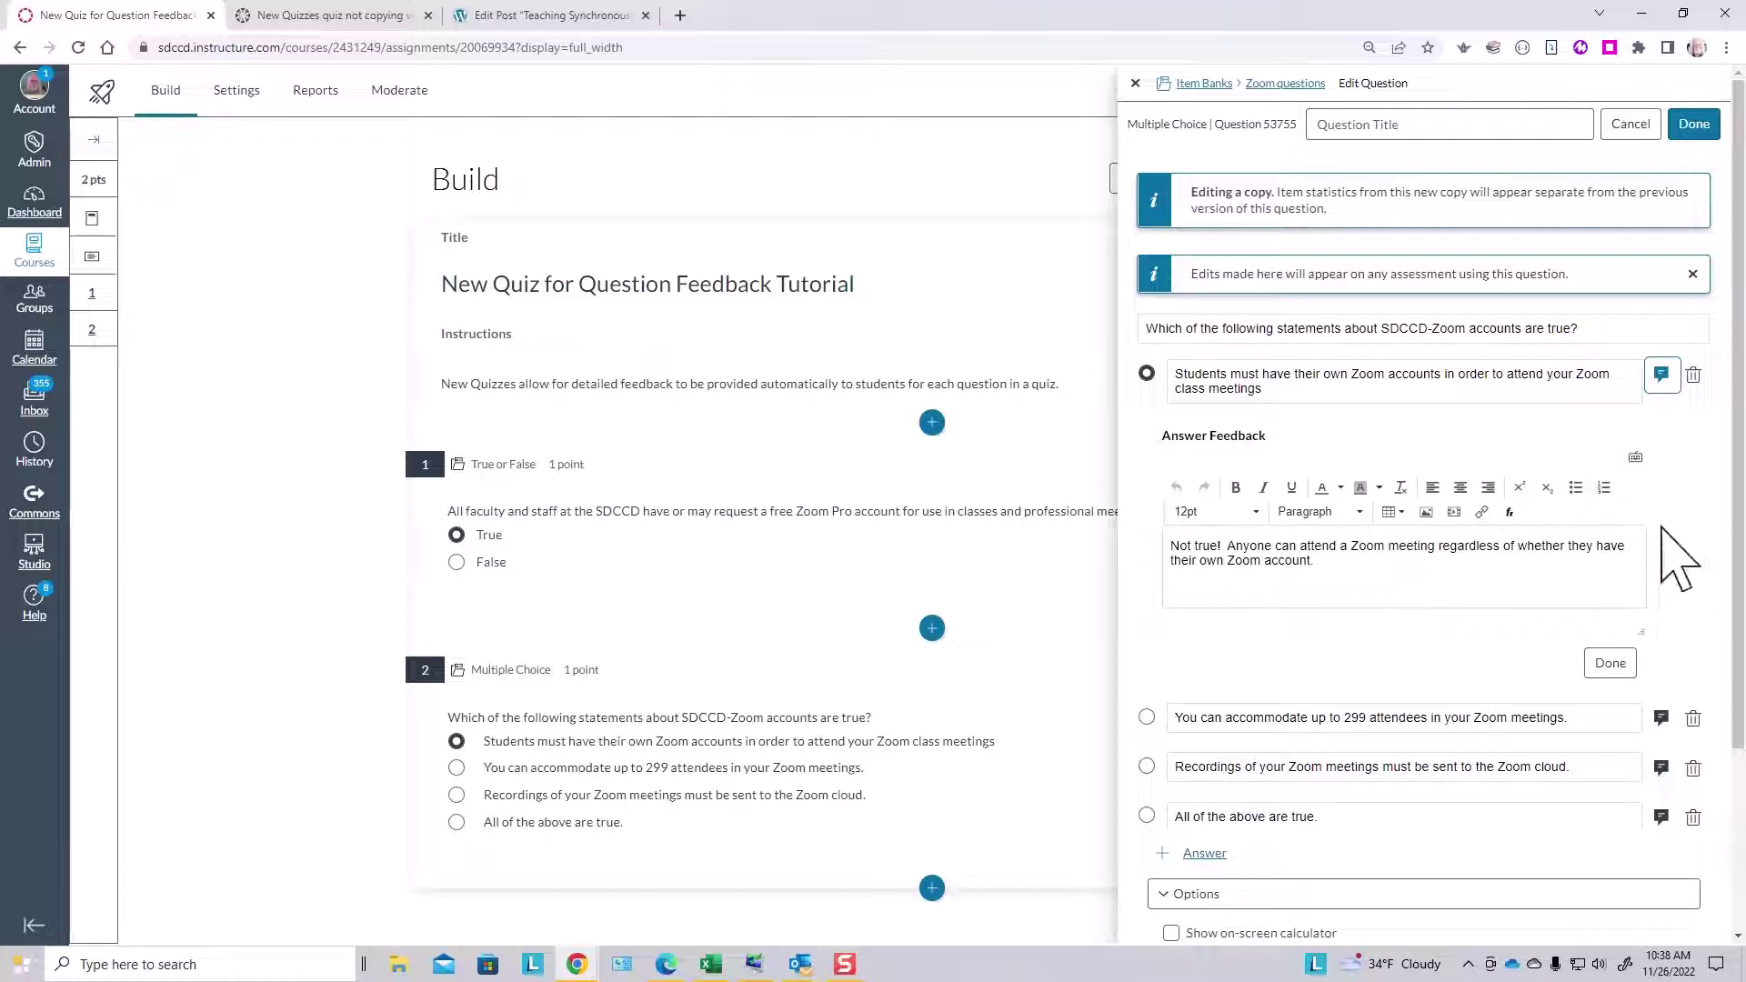
{"action": "left_click", "coordinate": [1662, 718]}
{"action": "scroll", "coordinate": [1700, 740], "scroll_direction": "down", "scroll_amount": 2}
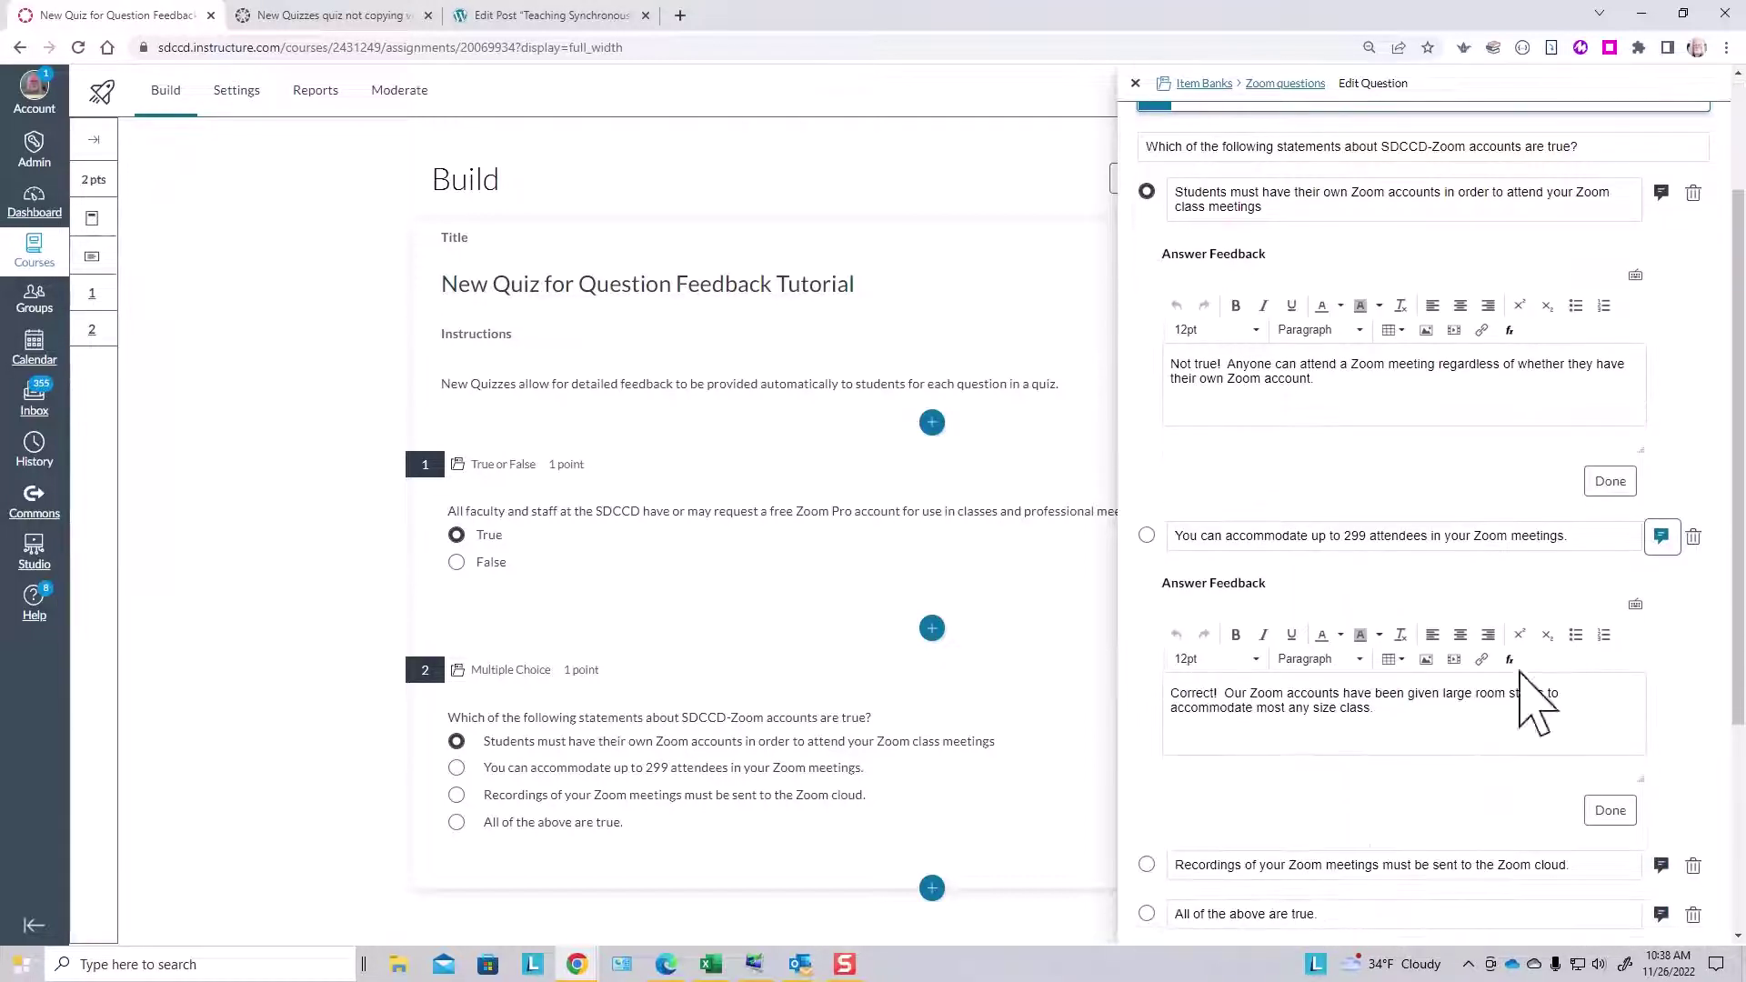
{"action": "scroll", "coordinate": [1705, 792], "scroll_direction": "down", "scroll_amount": 3}
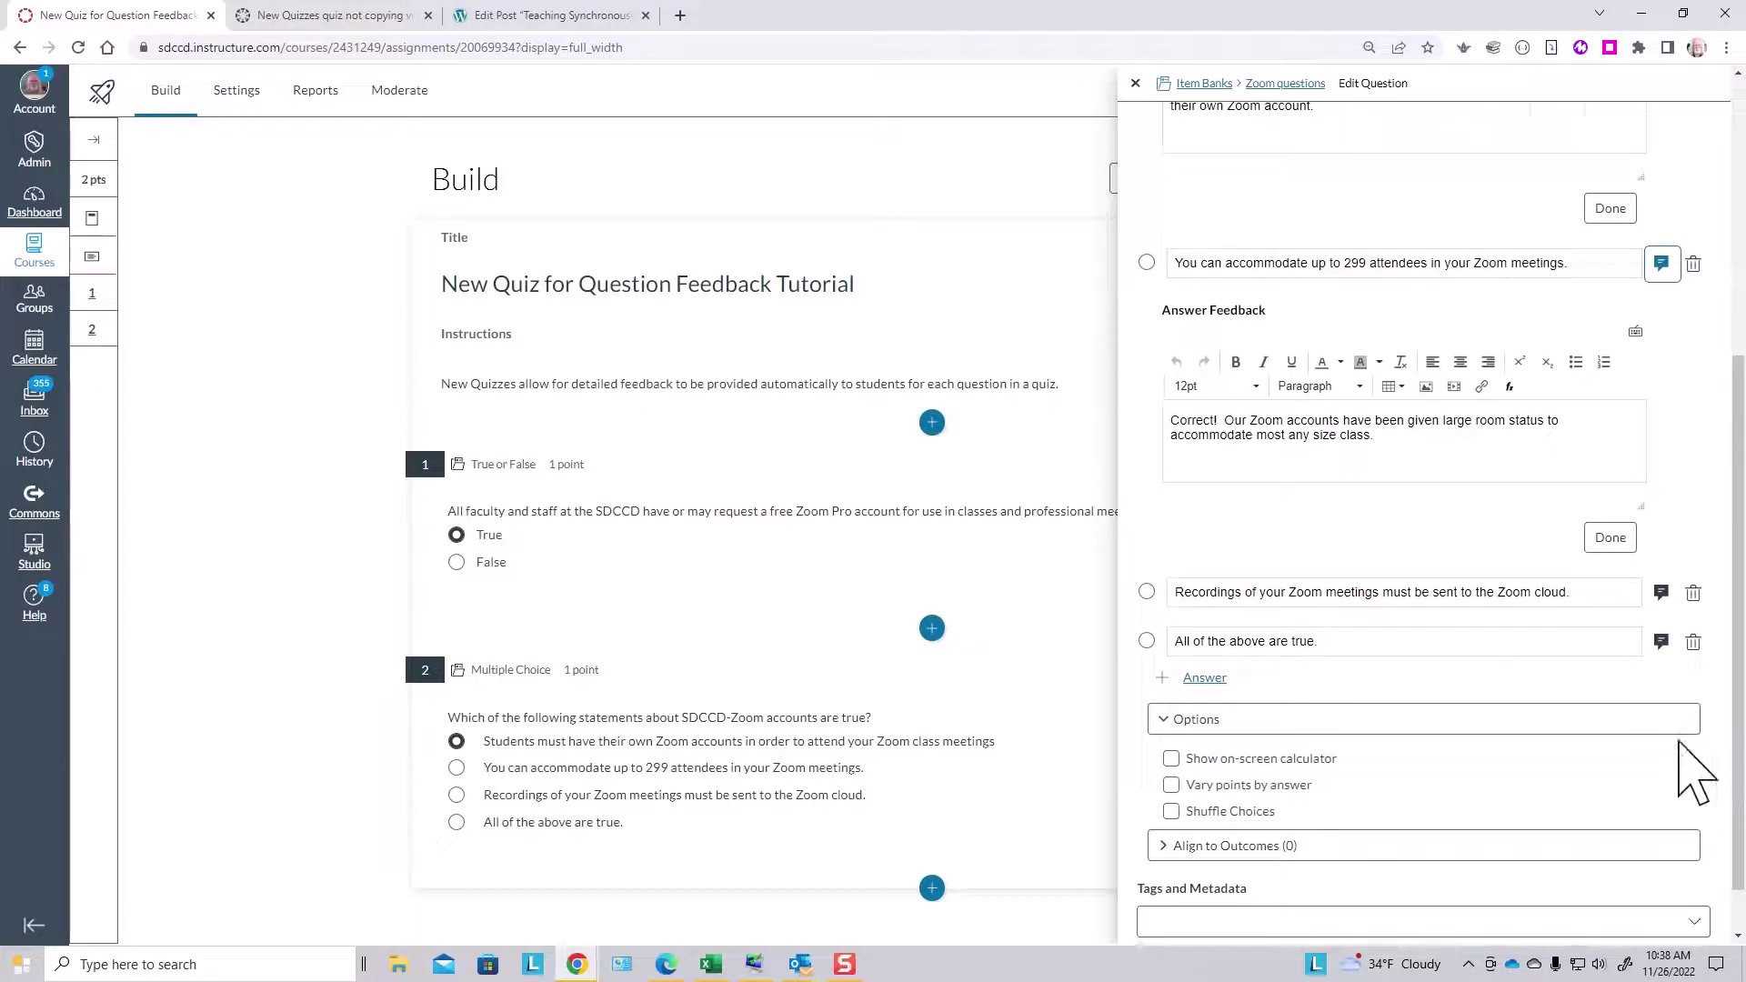
{"action": "left_click", "coordinate": [1662, 594]}
{"action": "scroll", "coordinate": [1705, 633], "scroll_direction": "down", "scroll_amount": 2}
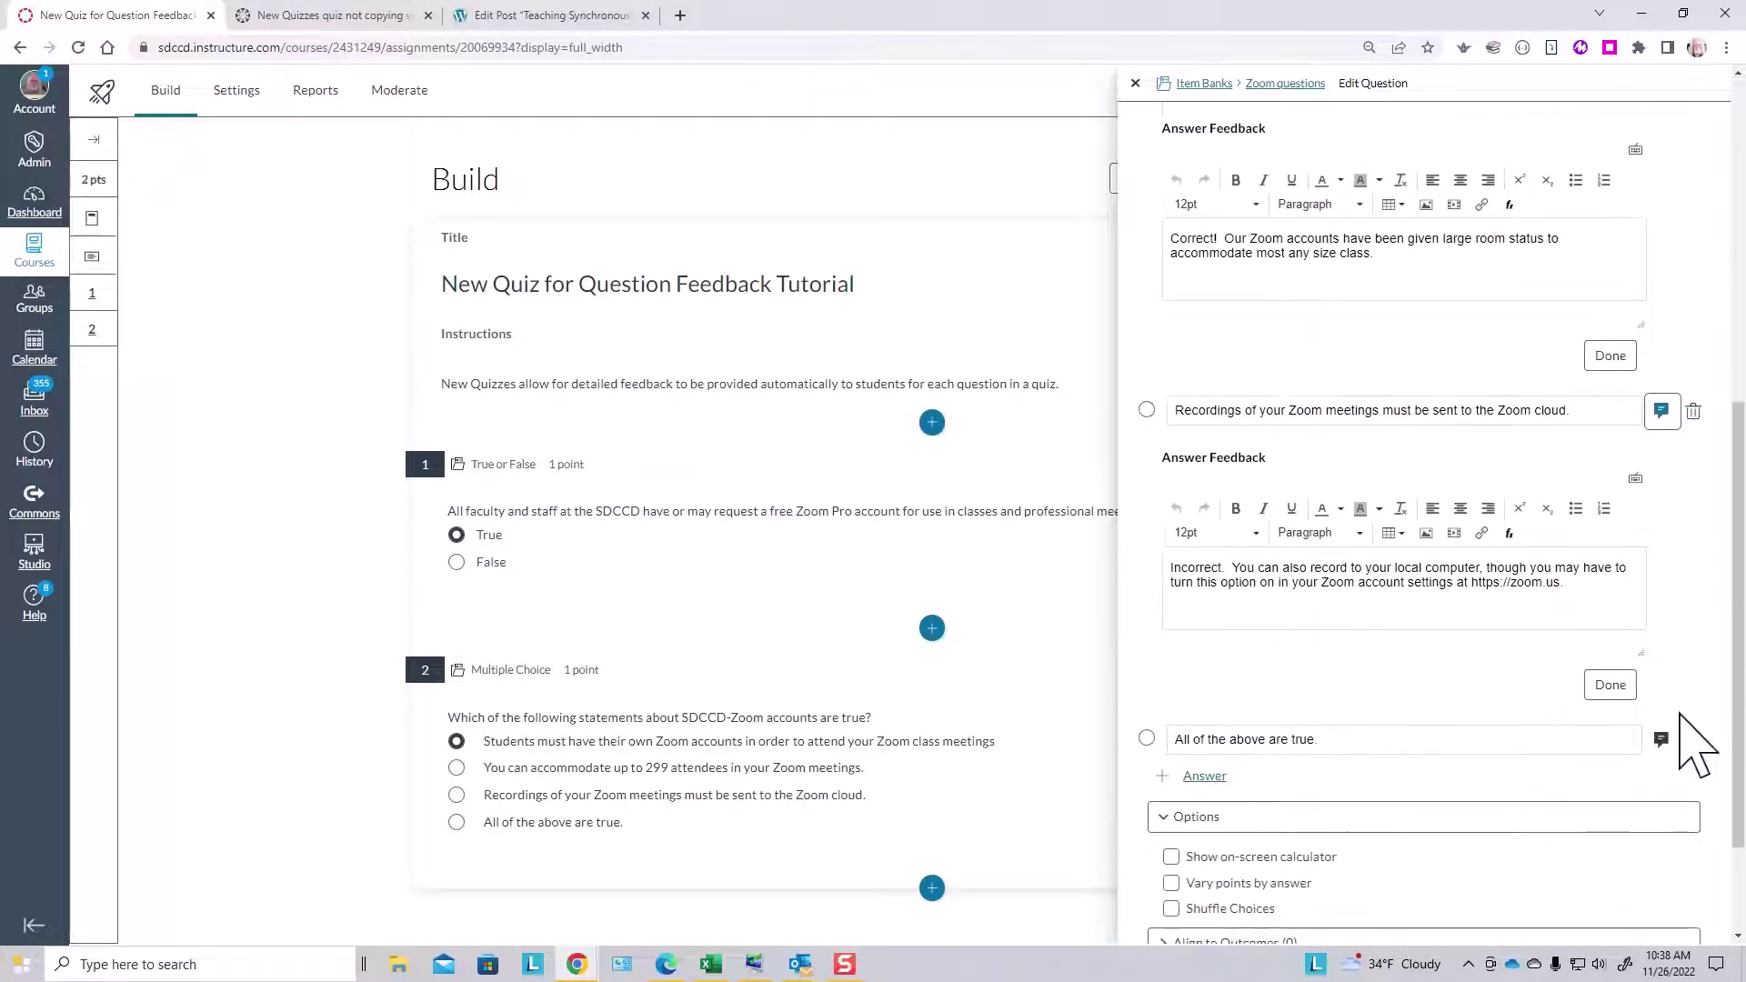
{"action": "left_click", "coordinate": [1662, 741]}
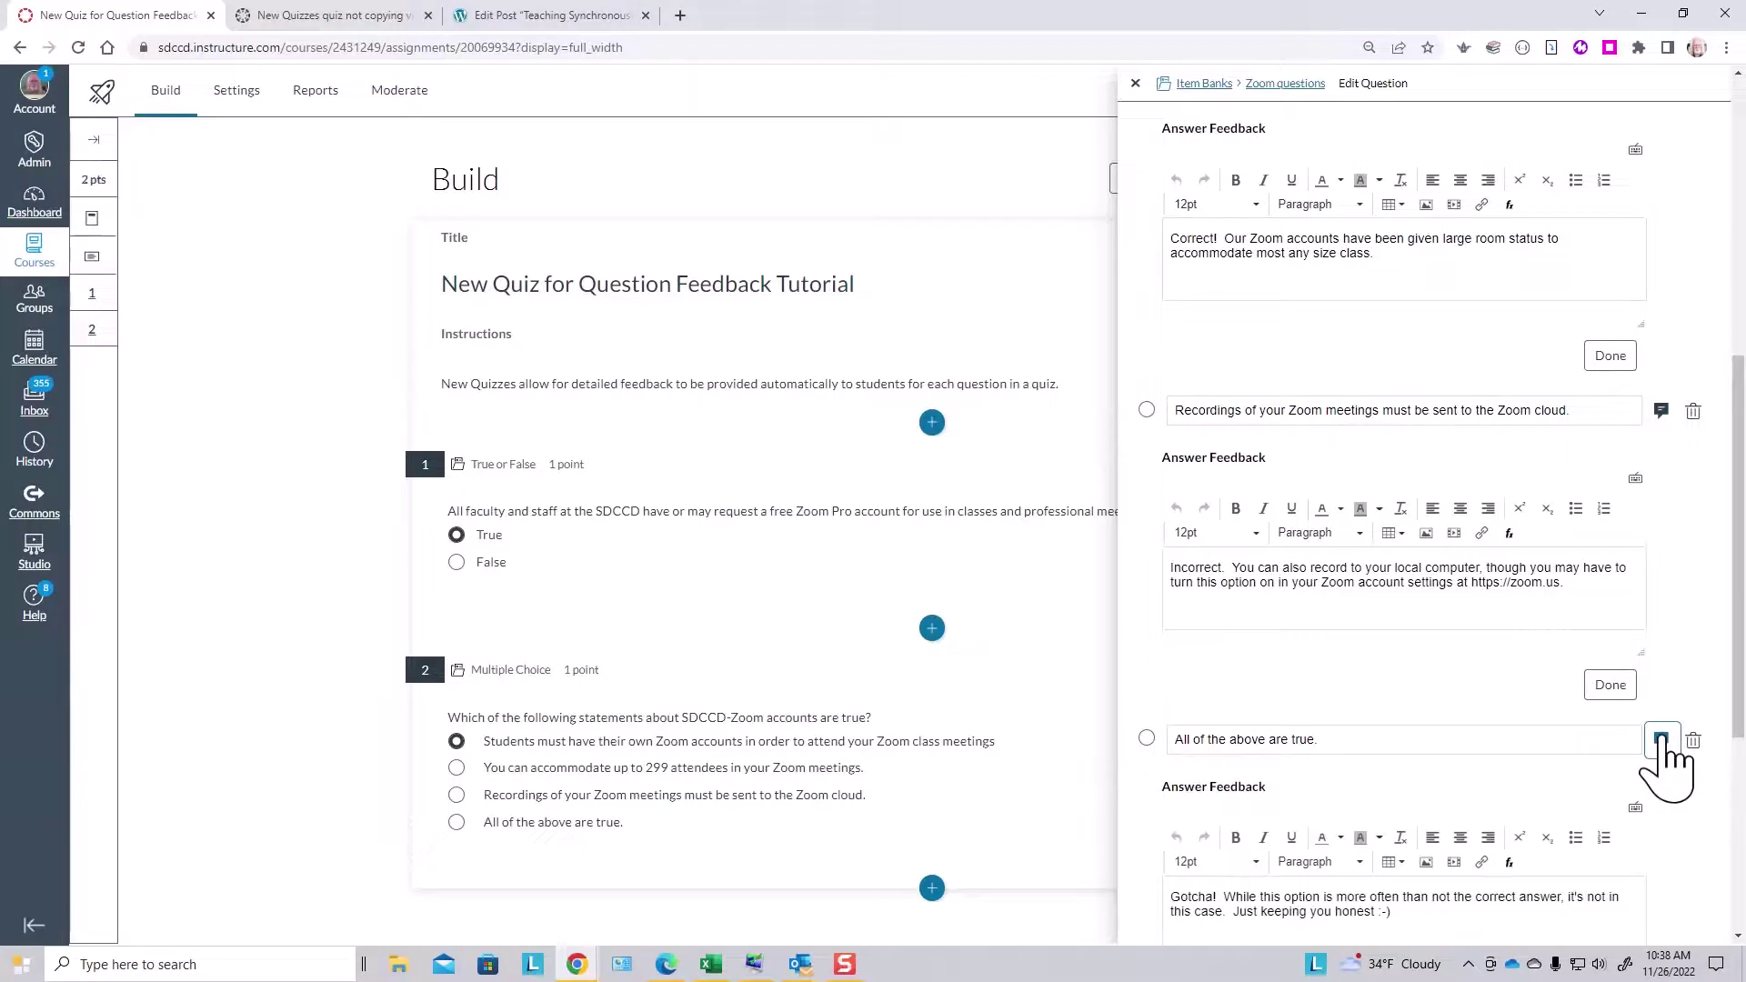
{"action": "left_click_drag", "start_coordinate": [1739, 728], "coordinate": [1737, 932]}
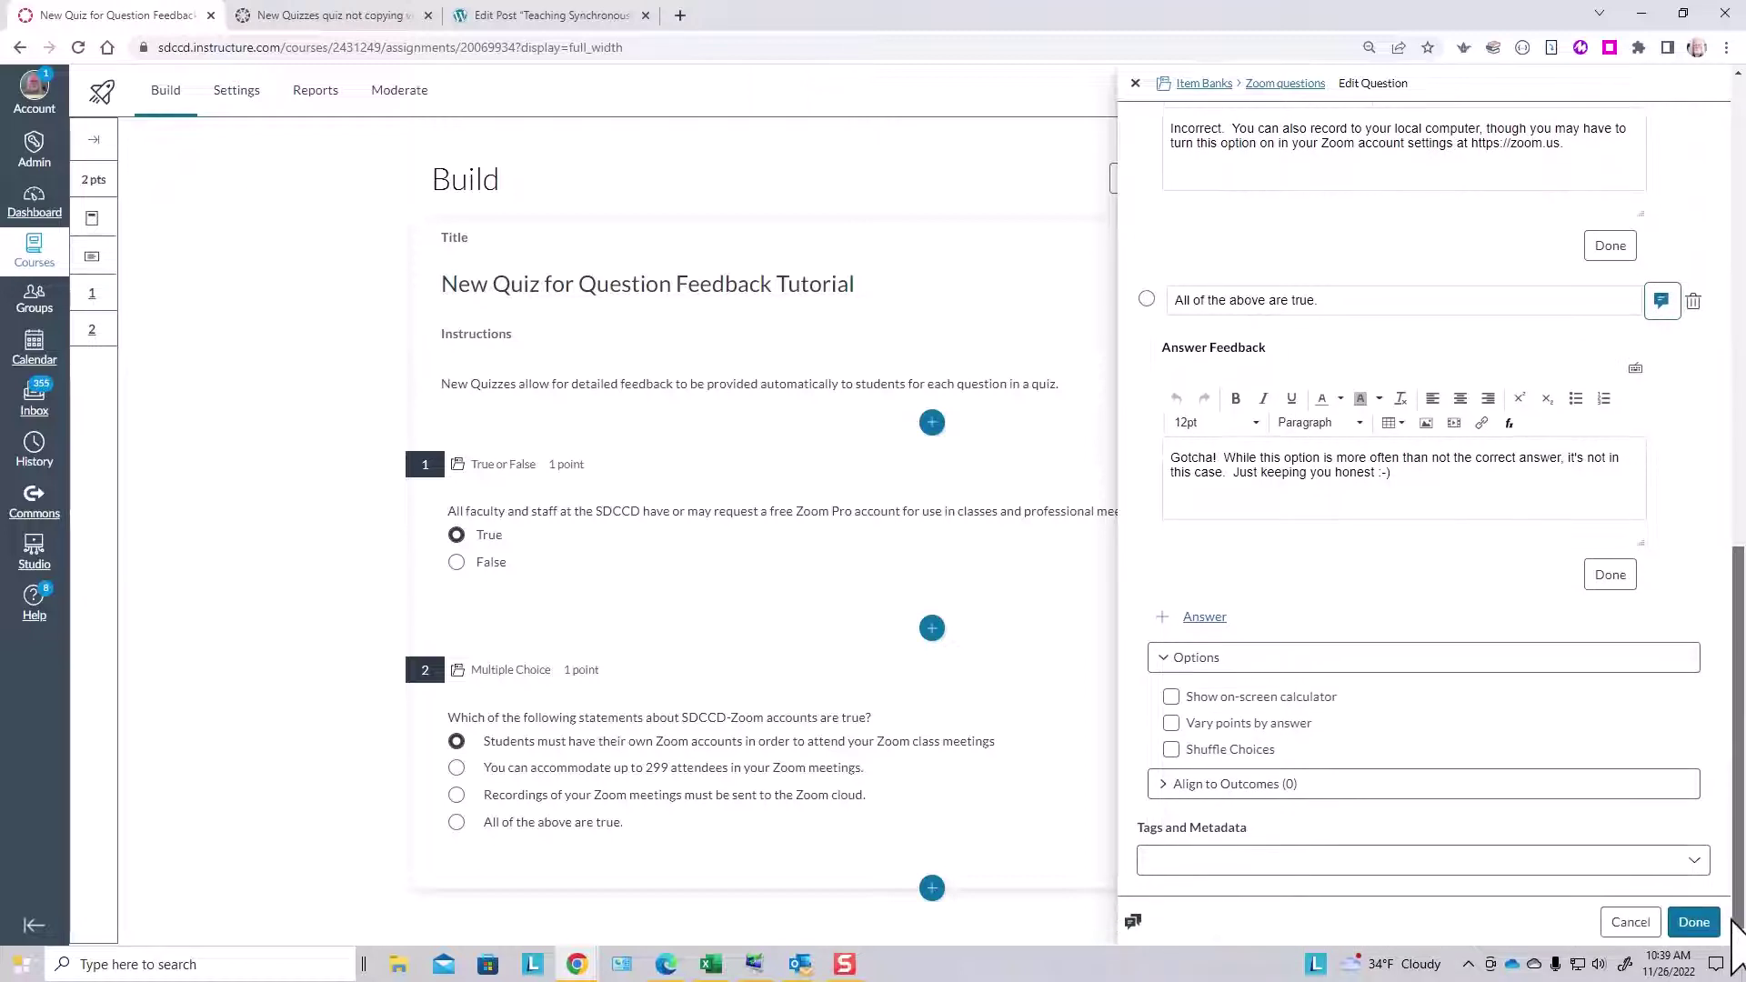
{"action": "left_click", "coordinate": [1693, 922]}
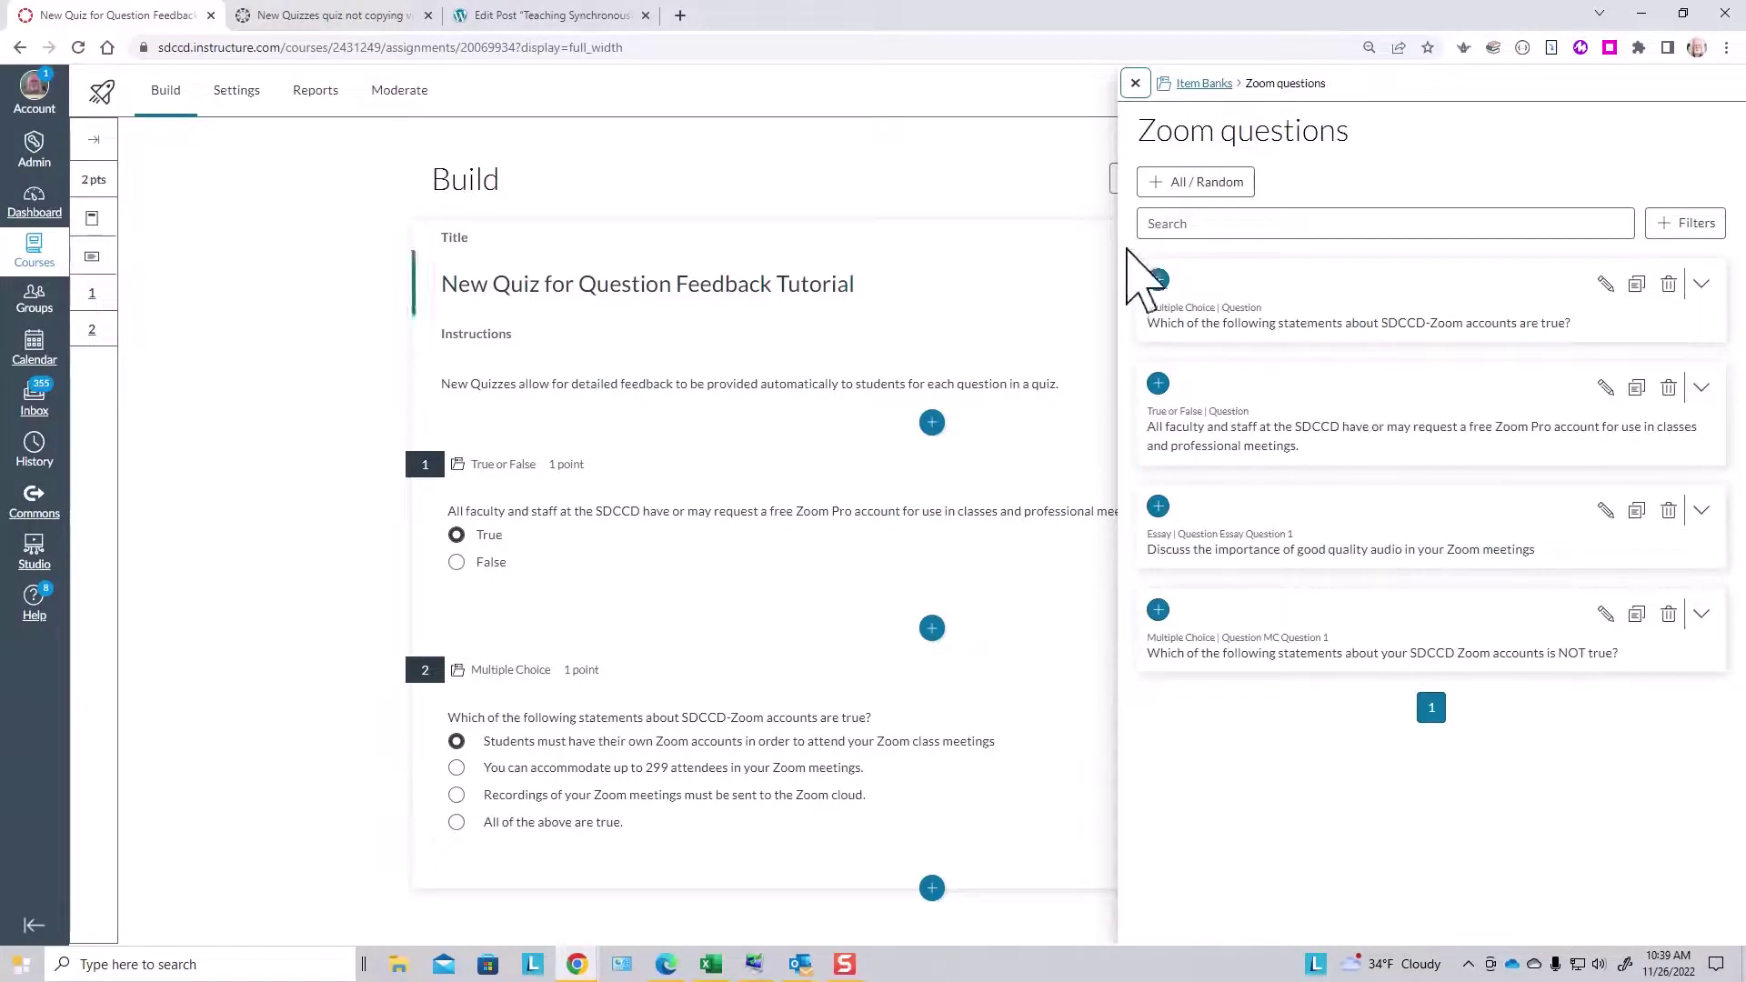
Step: Close the Item Banks panel, return to the course Quizzes list, and enter Student View
{"action": "left_click", "coordinate": [1135, 84]}
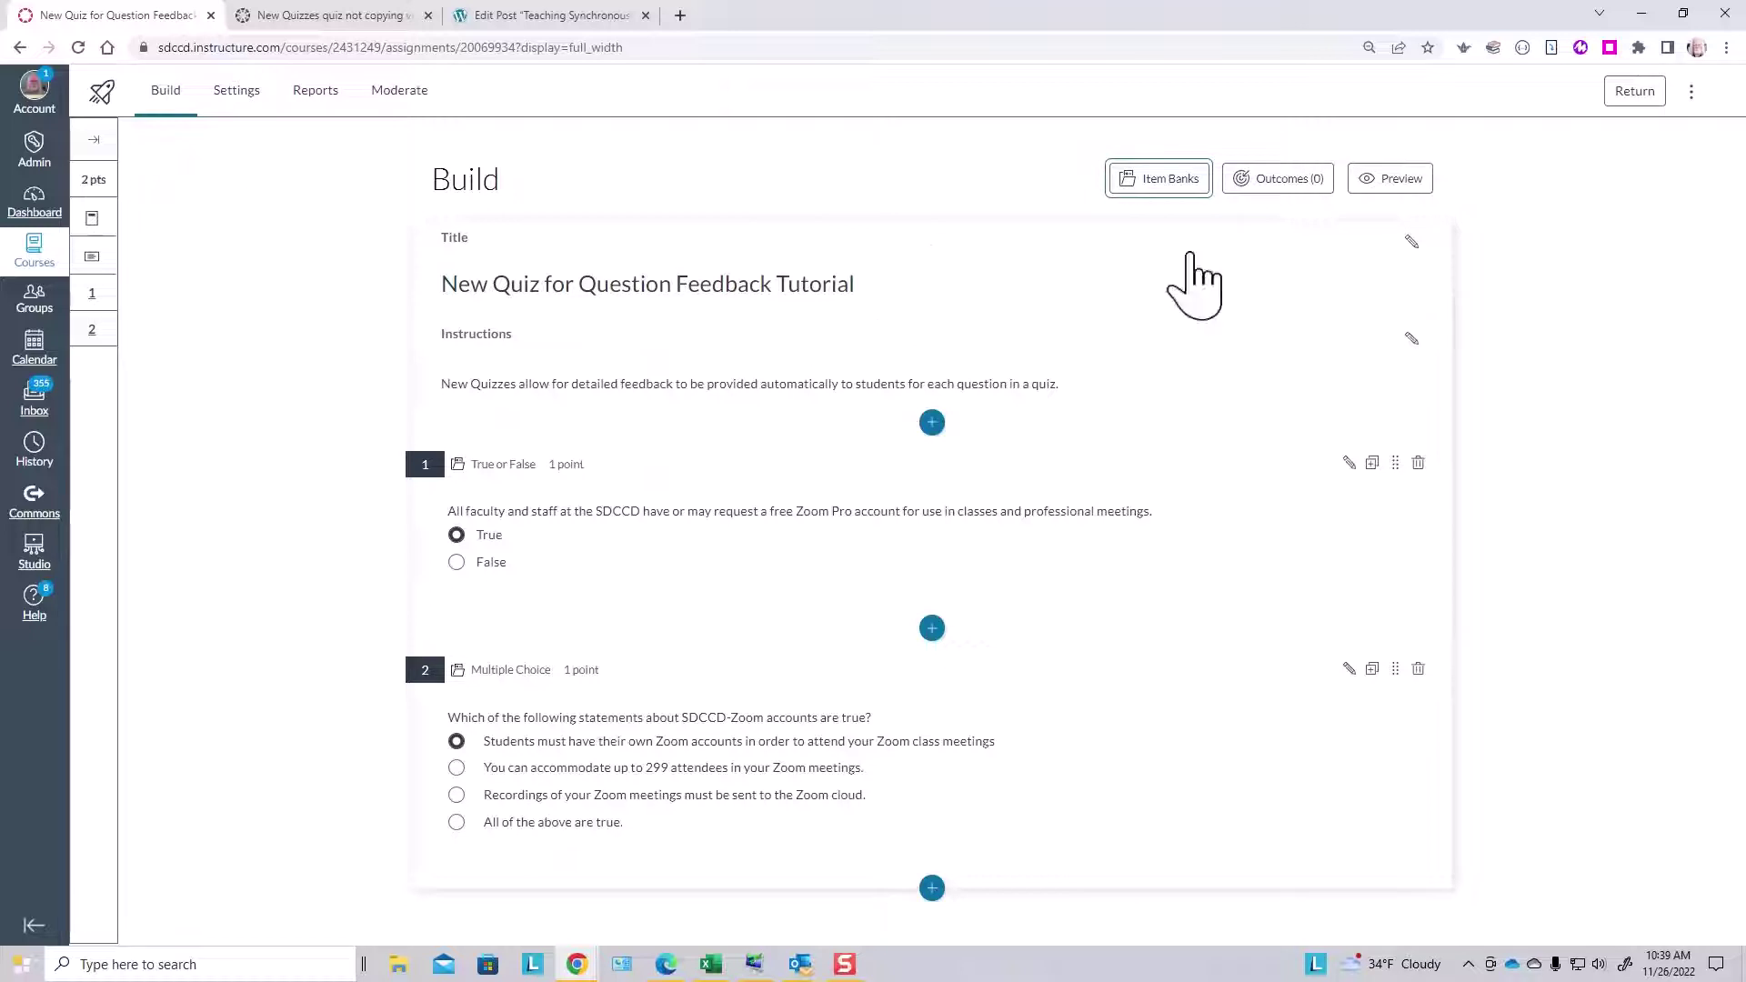
{"action": "left_click", "coordinate": [1633, 93]}
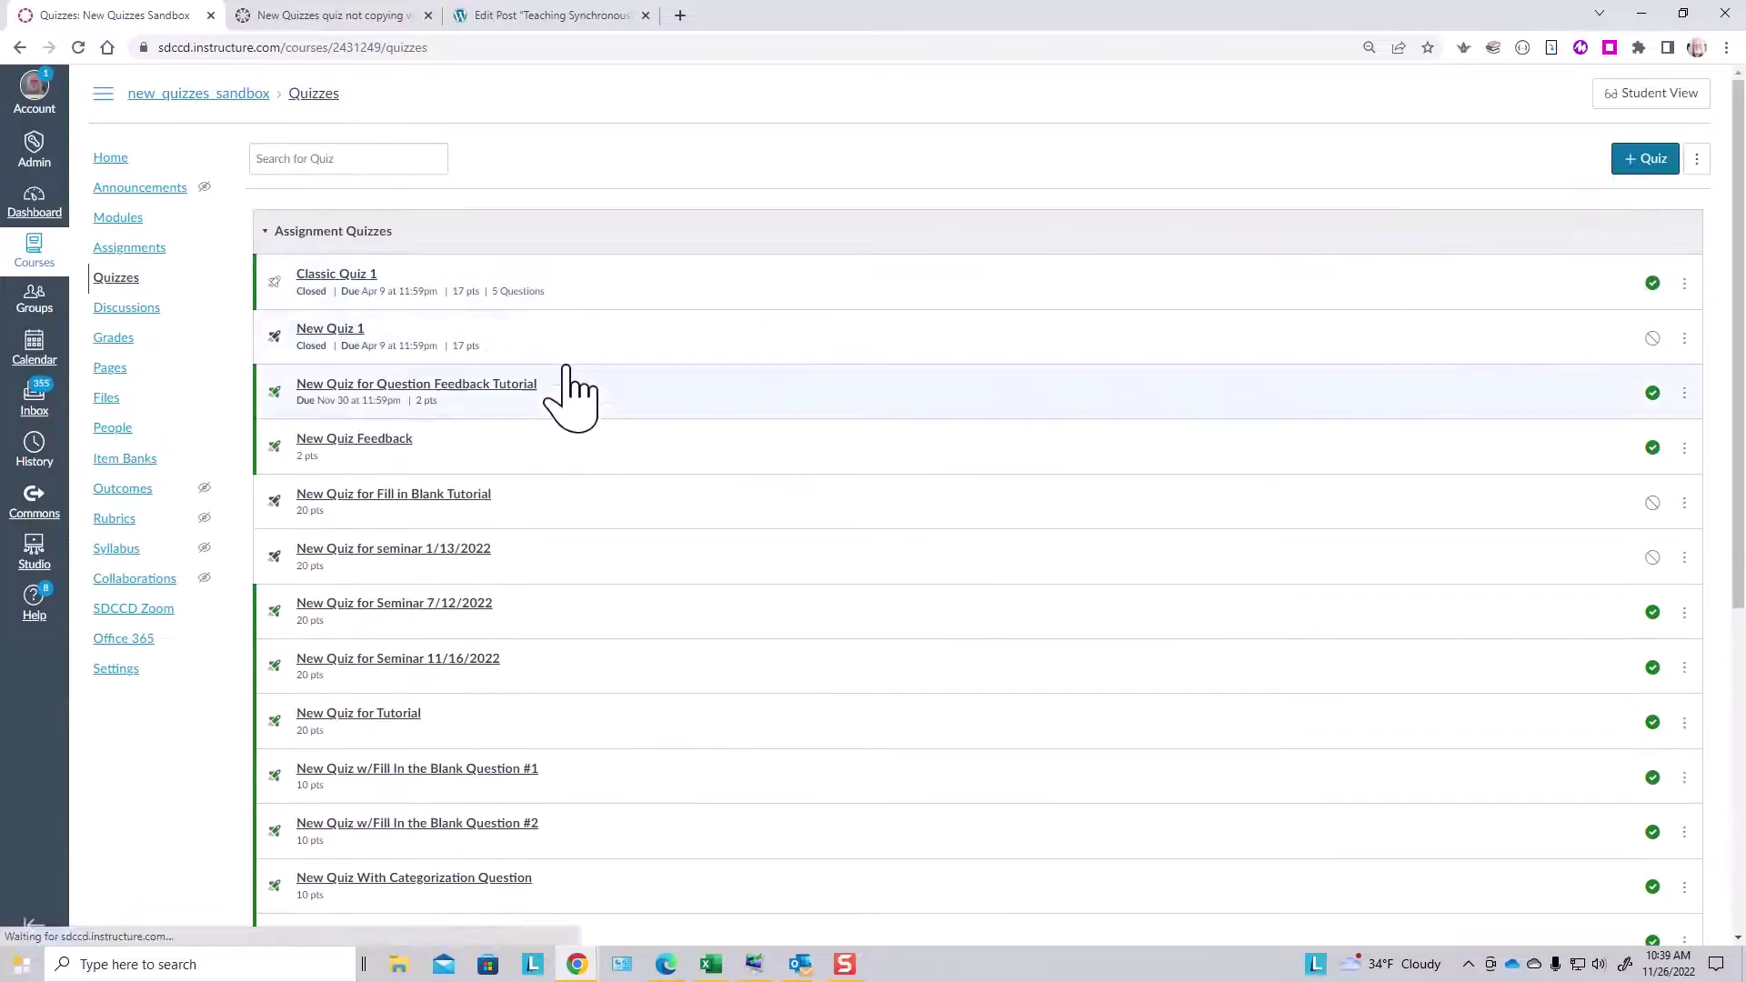
{"action": "left_click", "coordinate": [1637, 94]}
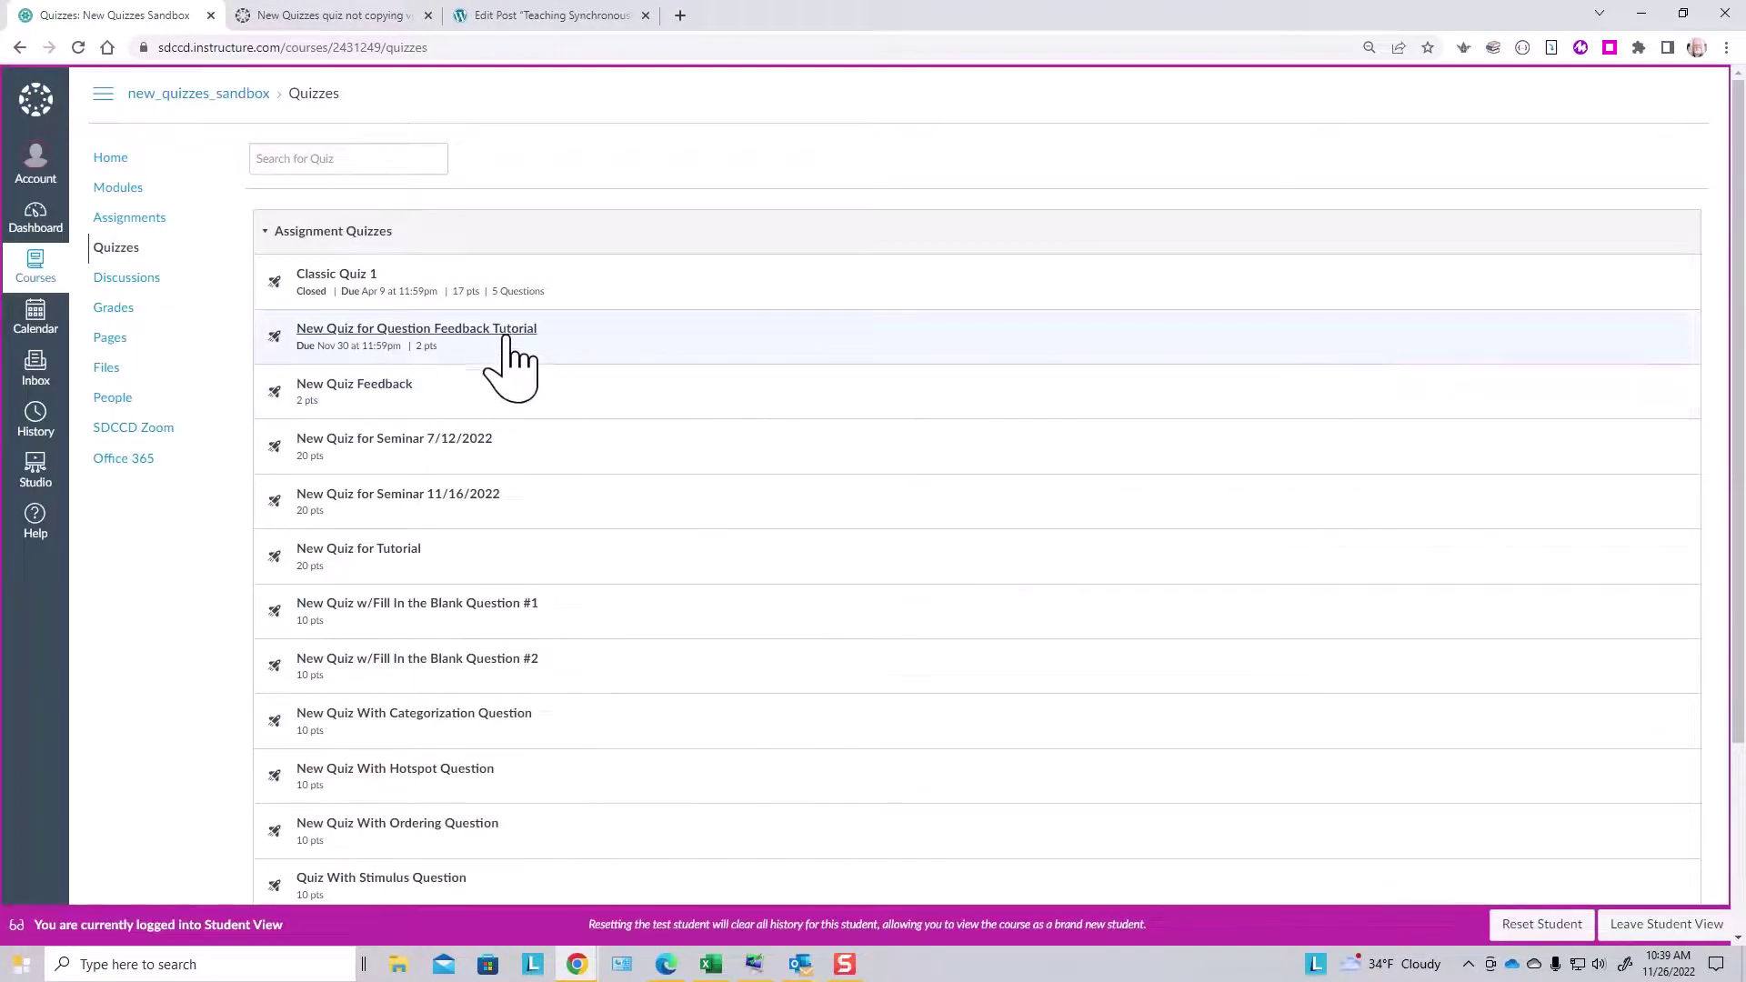
Step: As the test student, answer False and the cloud-recordings option, then submit the quiz
{"action": "left_click", "coordinate": [508, 331]}
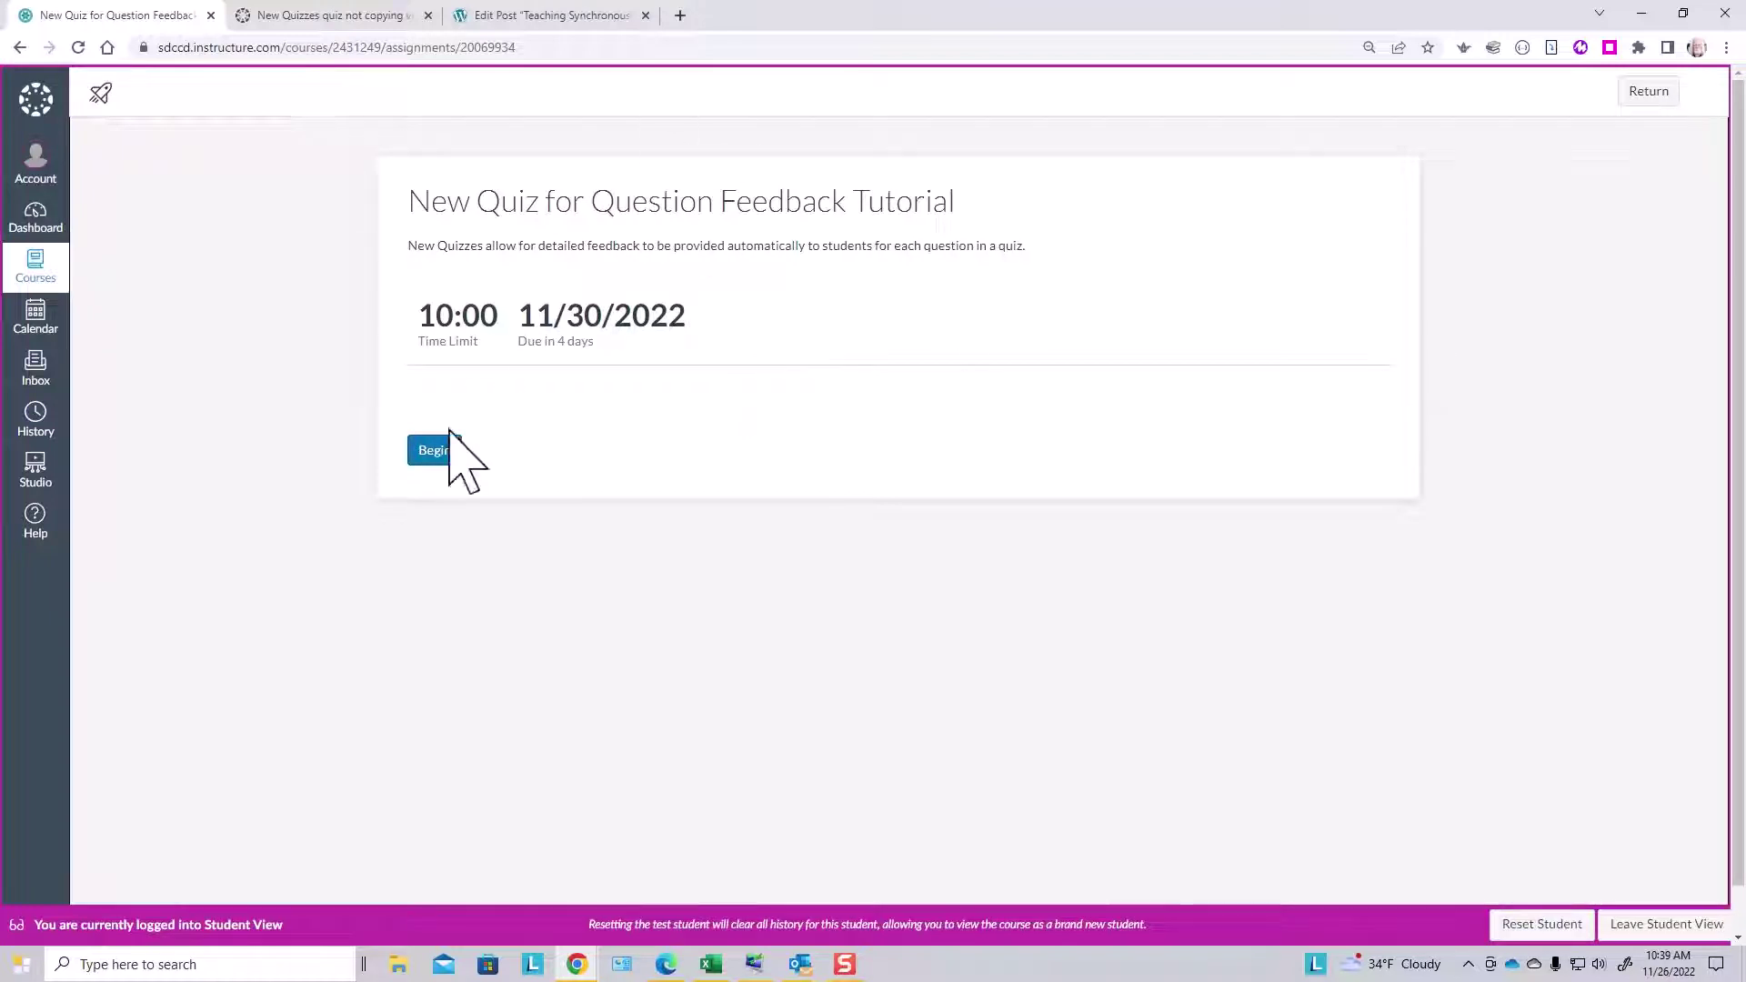
{"action": "left_click", "coordinate": [443, 452]}
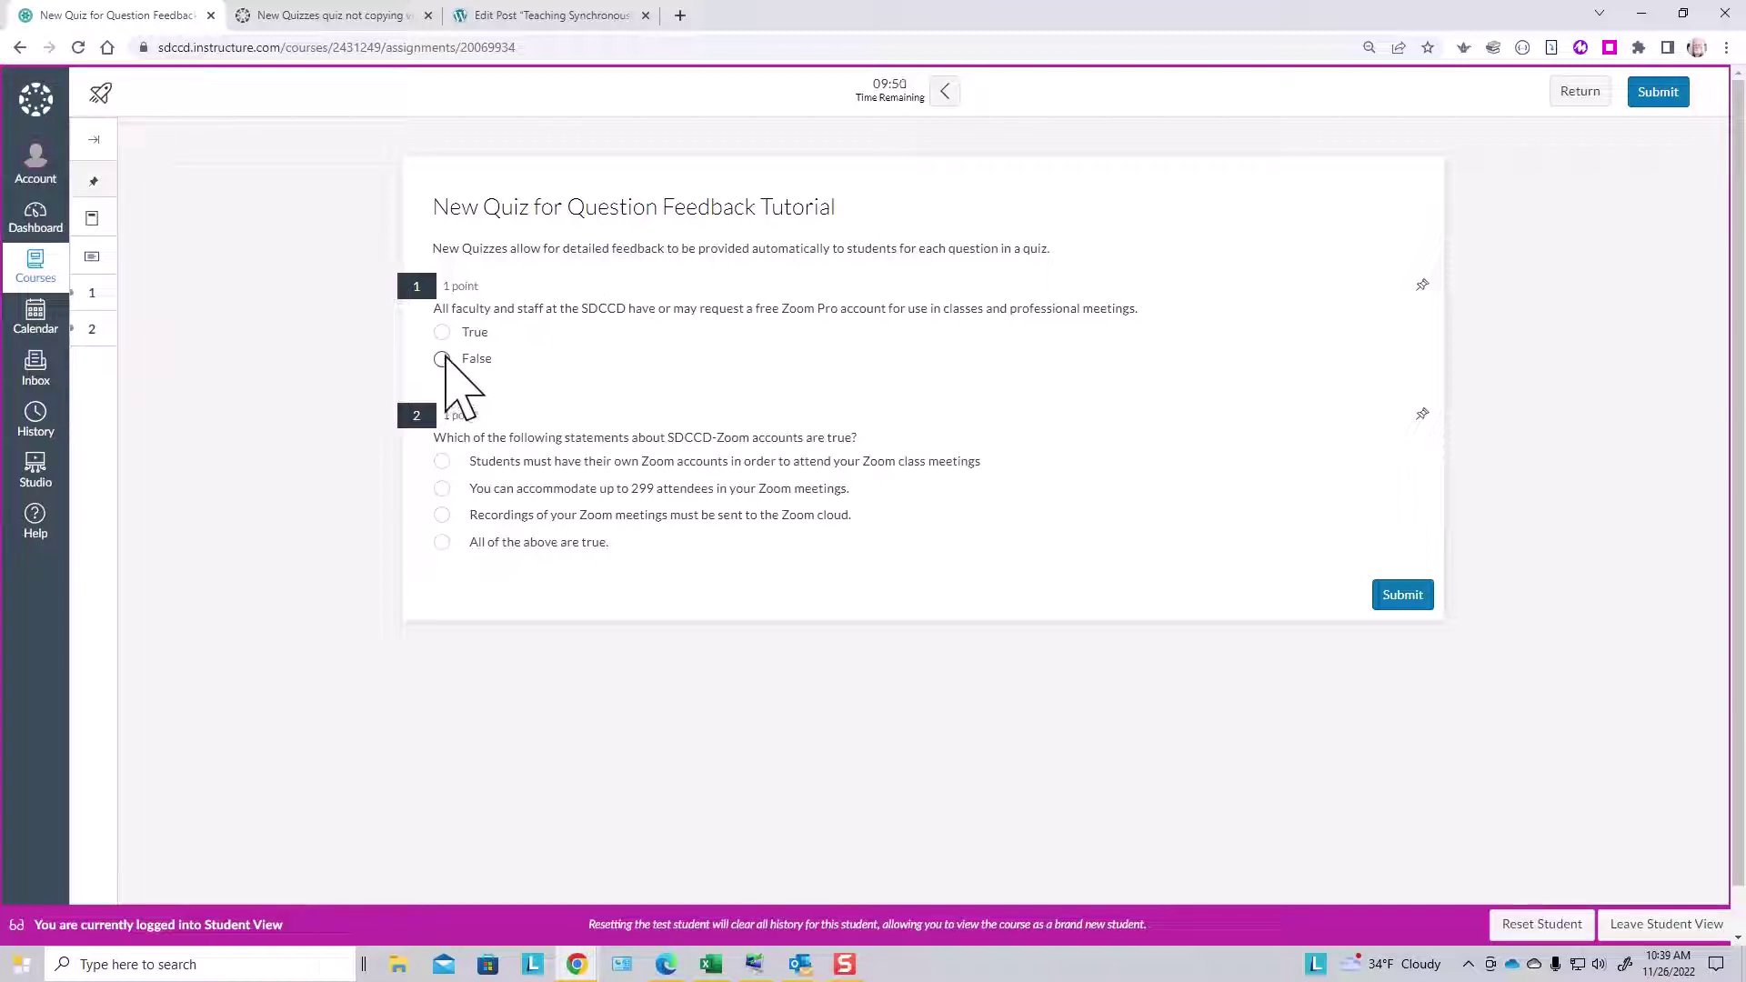
{"action": "left_click", "coordinate": [442, 358]}
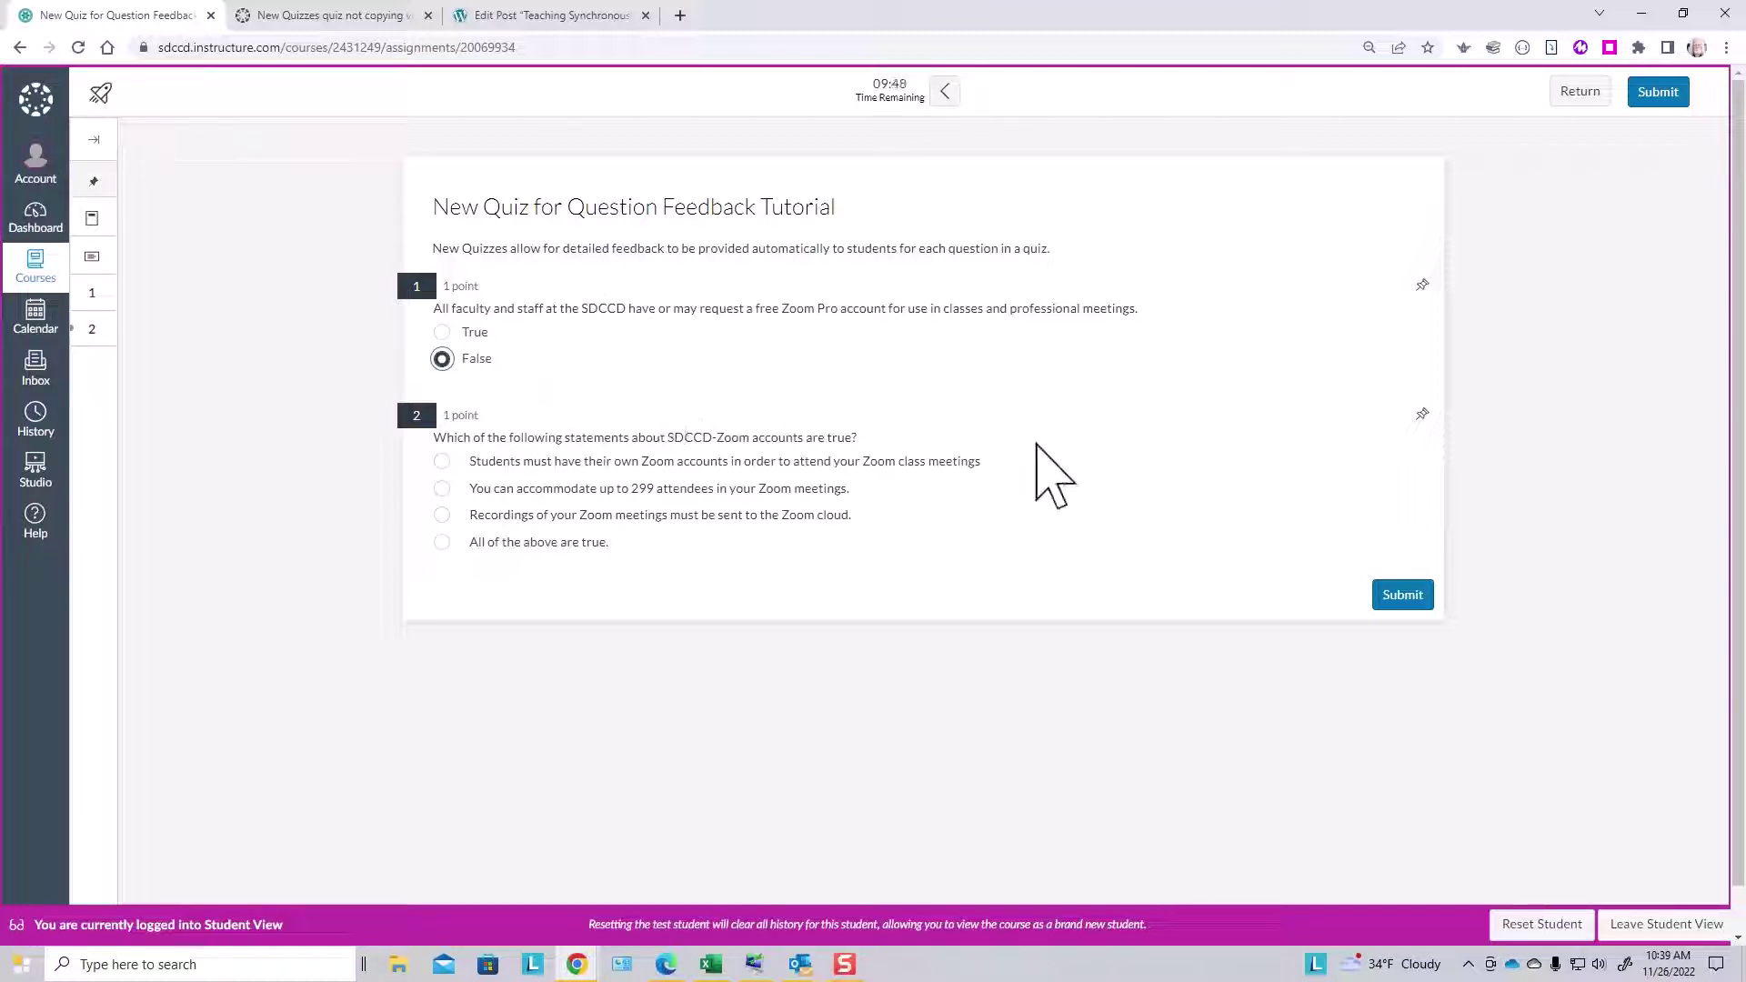
{"action": "scroll", "coordinate": [1148, 514], "scroll_direction": "down", "scroll_amount": 1}
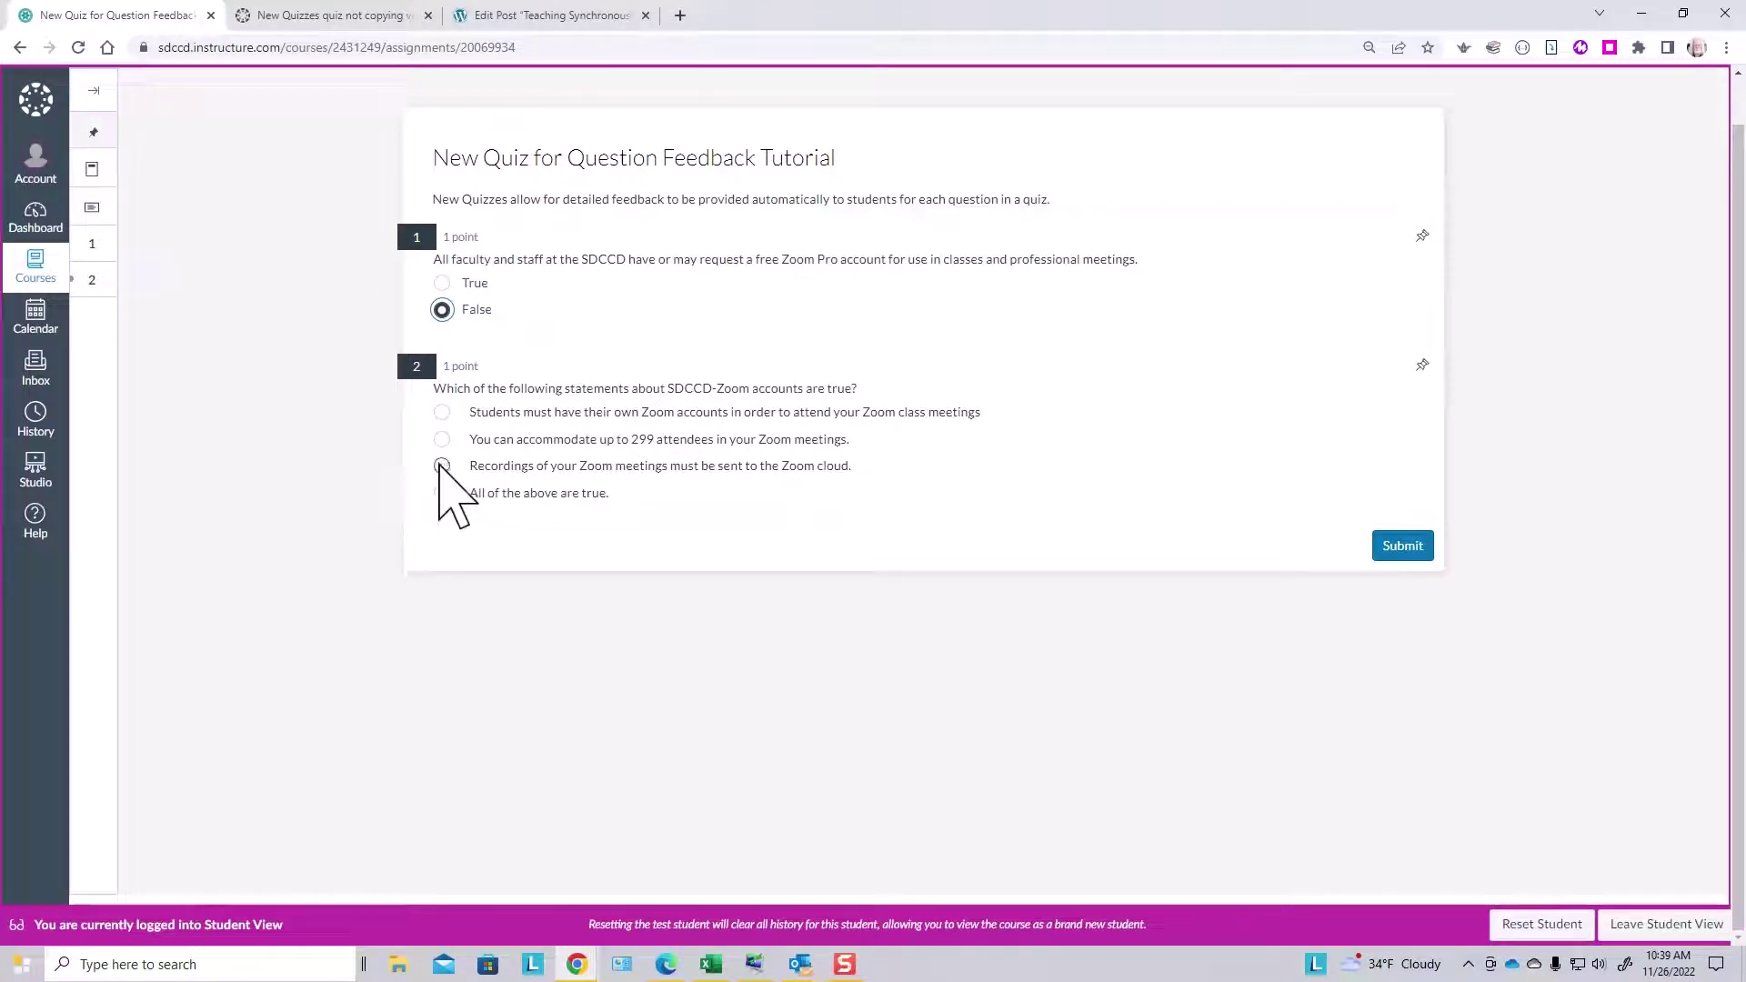
{"action": "left_click", "coordinate": [442, 466]}
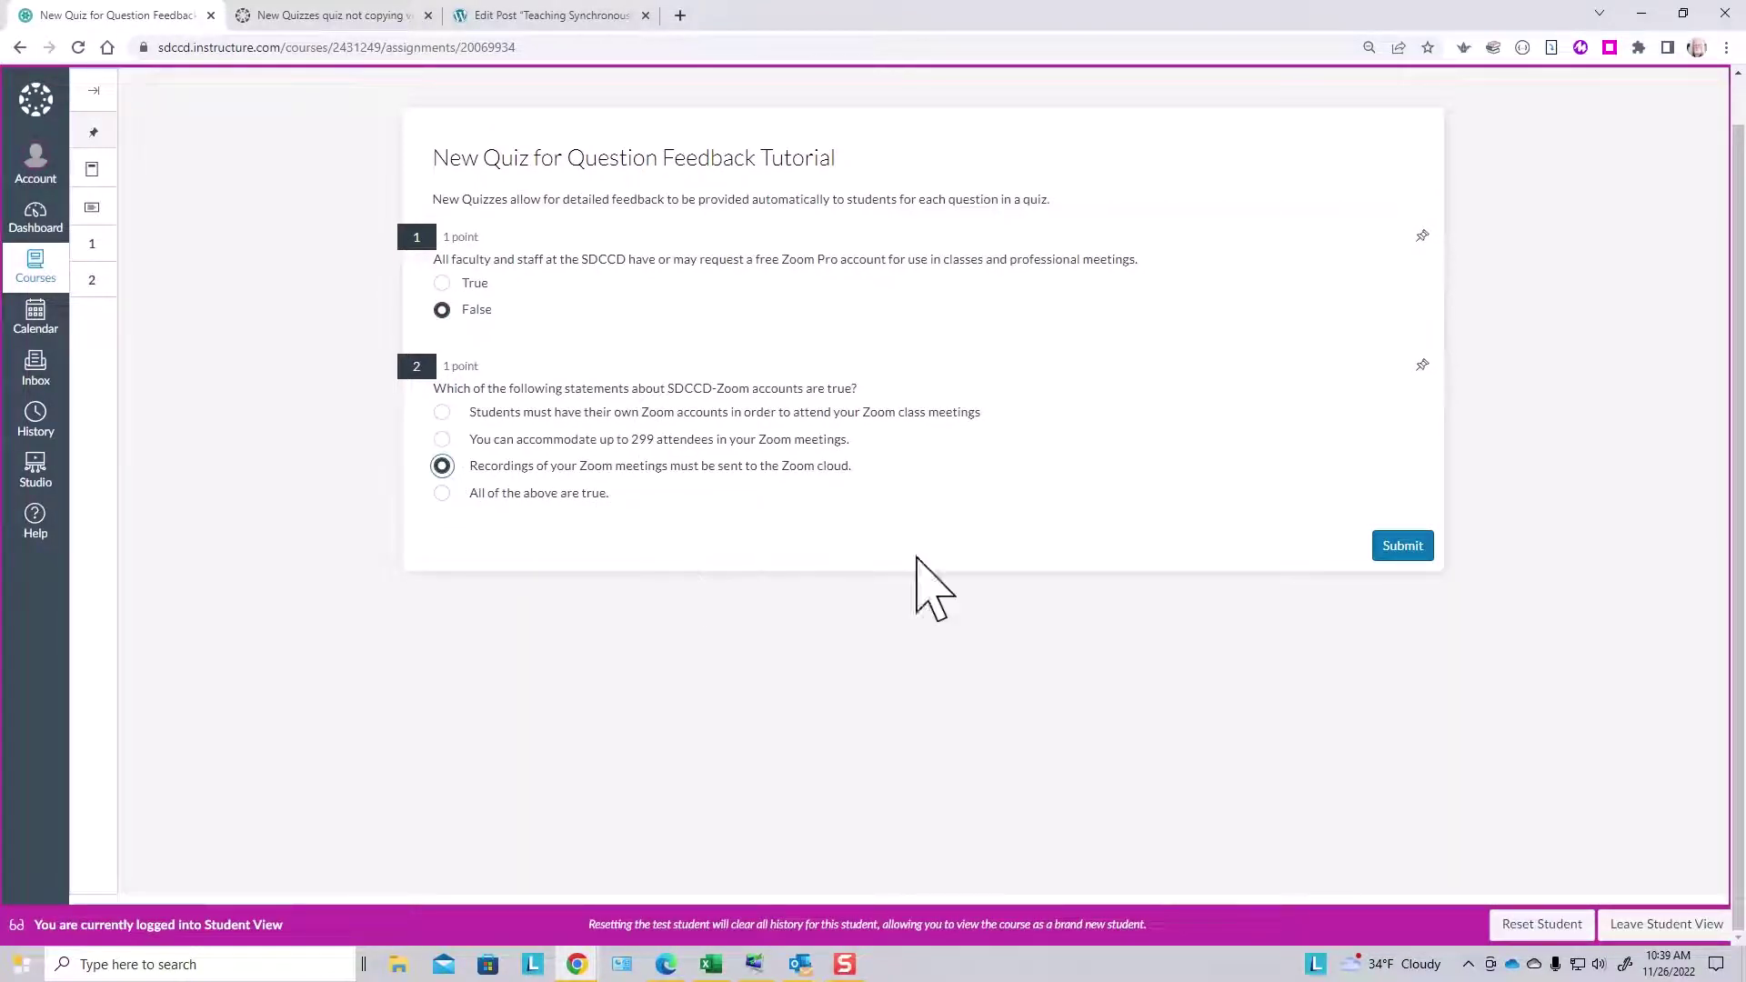
{"action": "left_click", "coordinate": [1399, 545]}
{"action": "left_click", "coordinate": [1044, 518]}
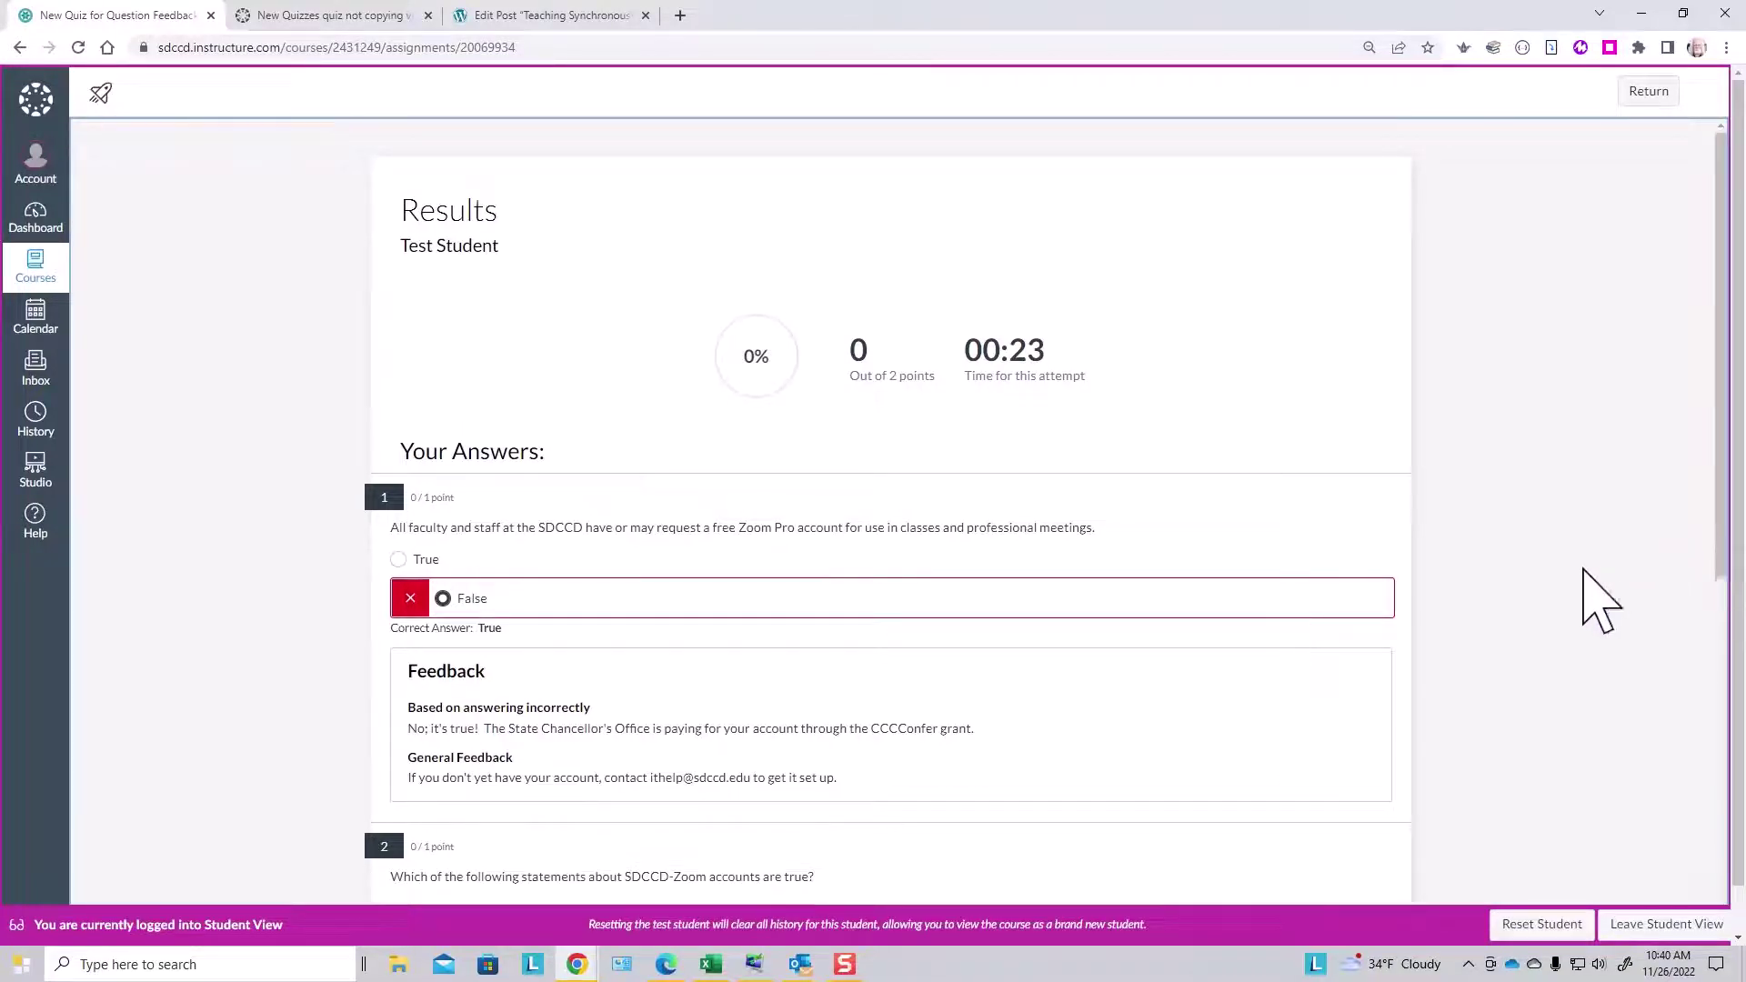
{"action": "scroll", "coordinate": [1513, 616], "scroll_direction": "down", "scroll_amount": 3}
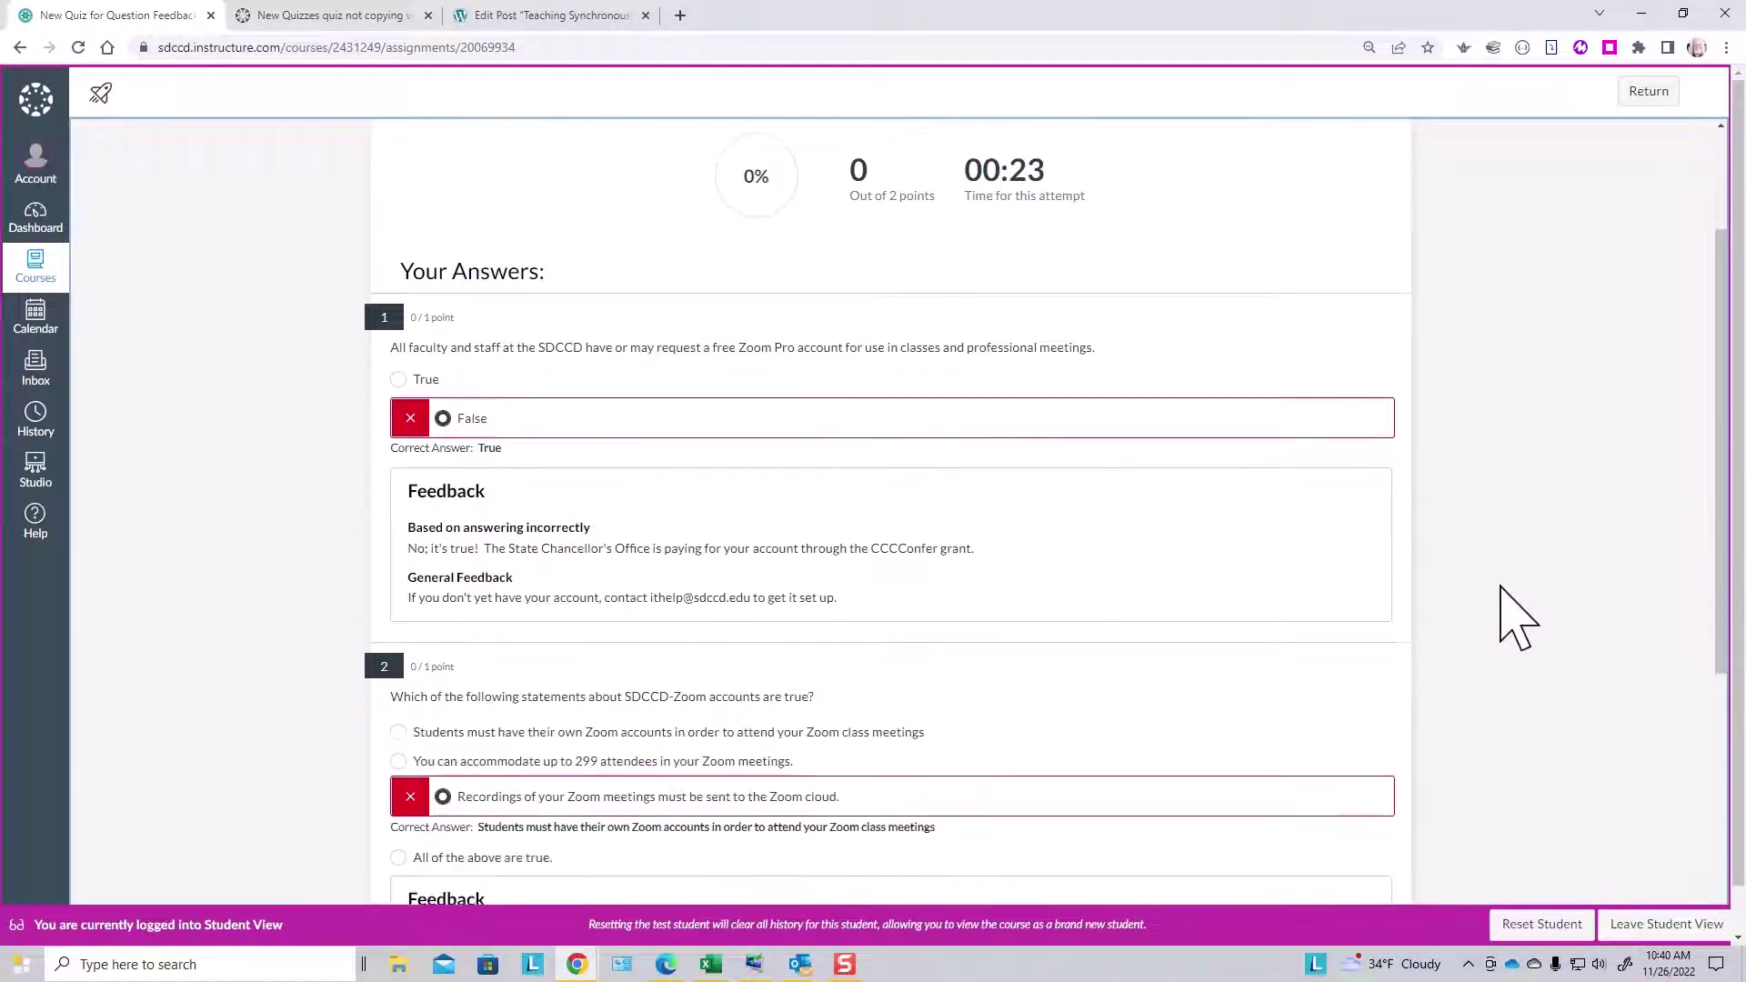
{"action": "scroll", "coordinate": [1364, 585], "scroll_direction": "up", "scroll_amount": 3}
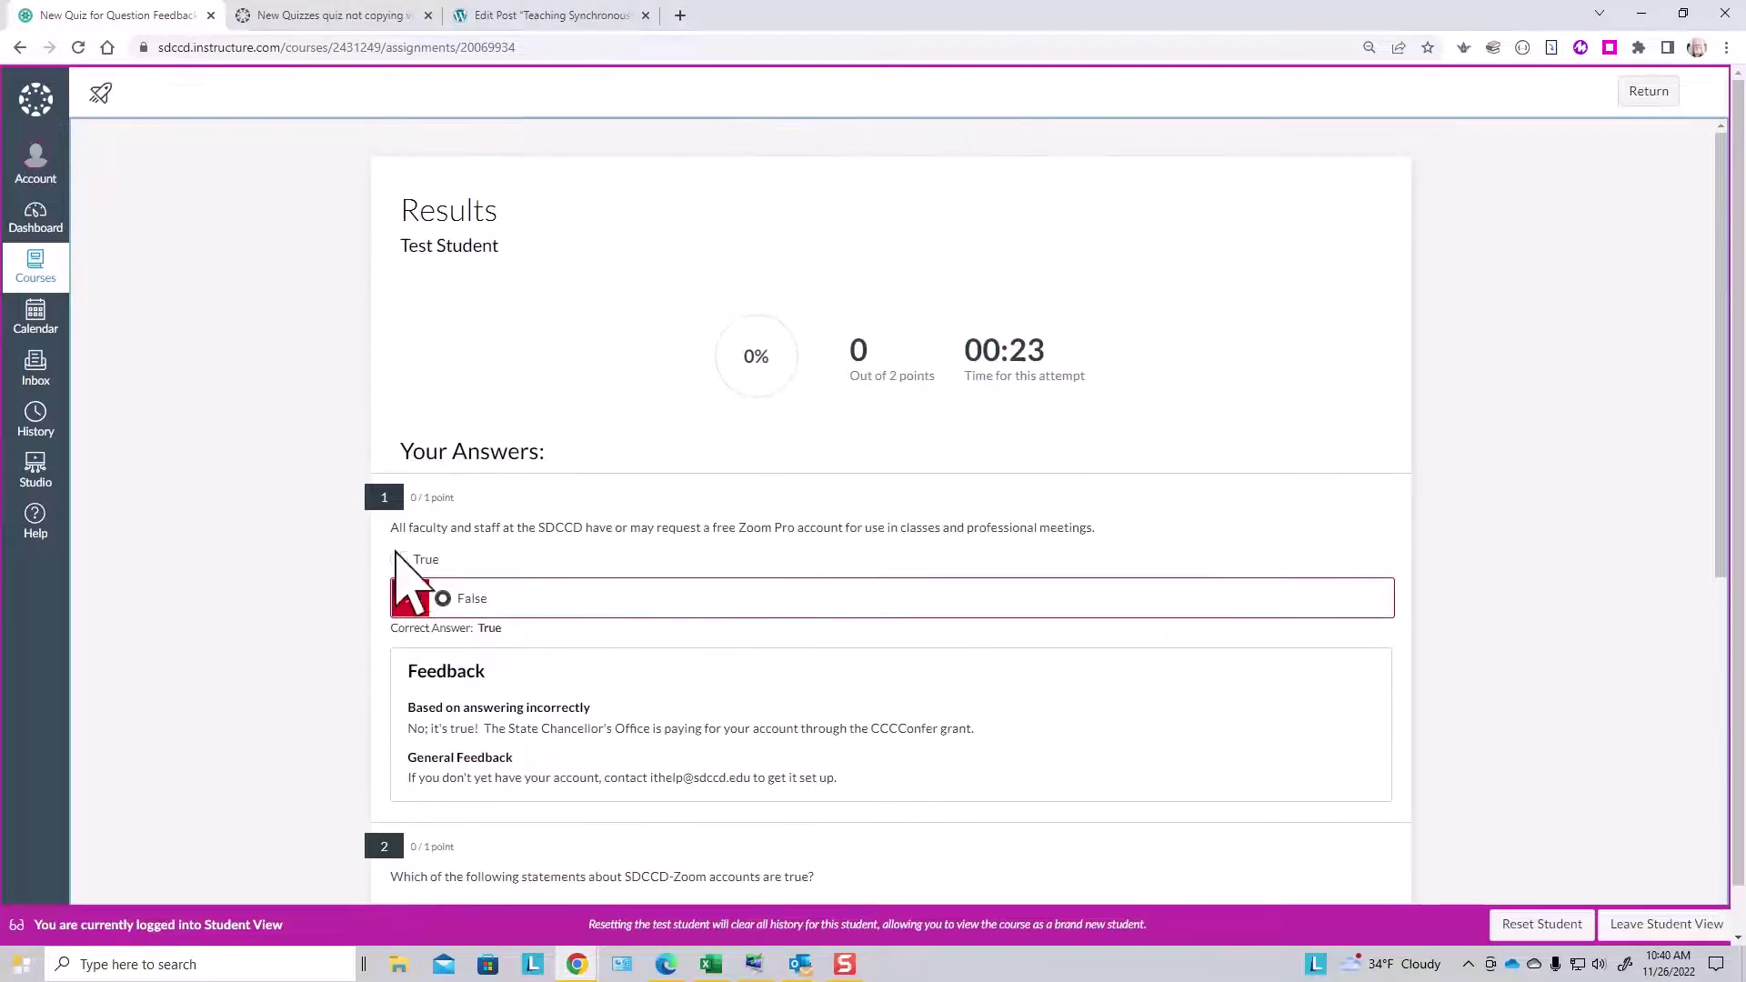
{"action": "scroll", "coordinate": [1286, 624], "scroll_direction": "down", "scroll_amount": 2}
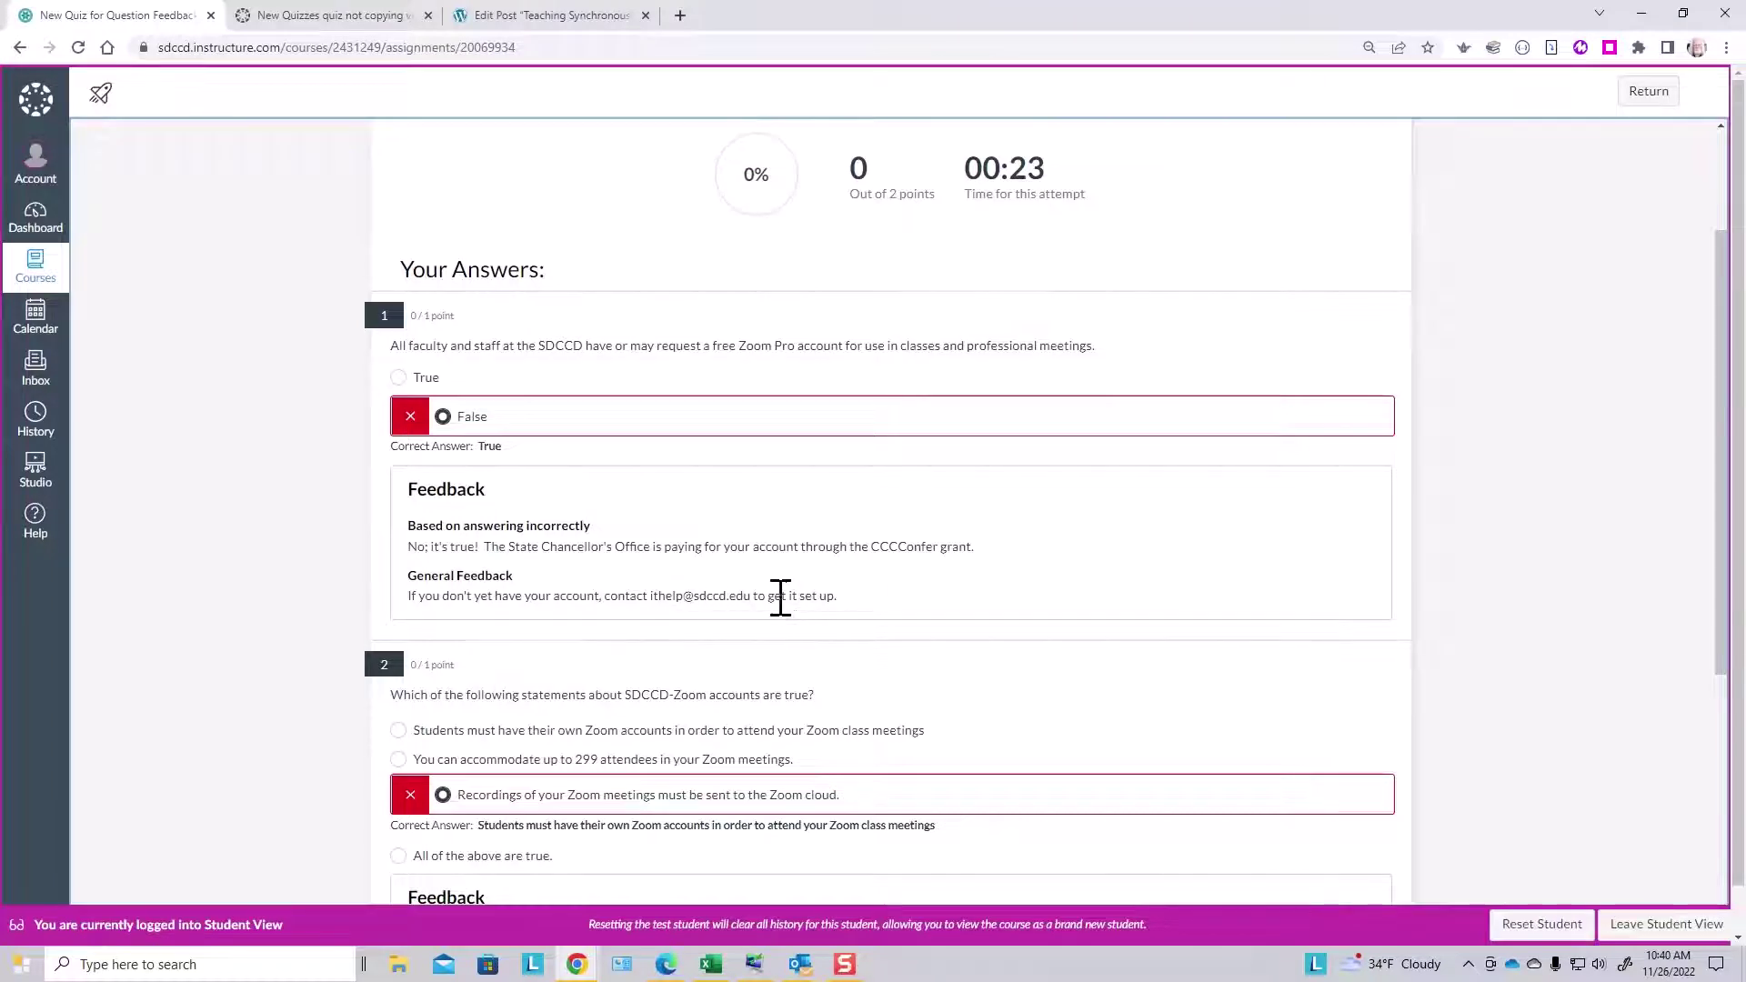
{"action": "scroll", "coordinate": [1046, 647], "scroll_direction": "down", "scroll_amount": 2}
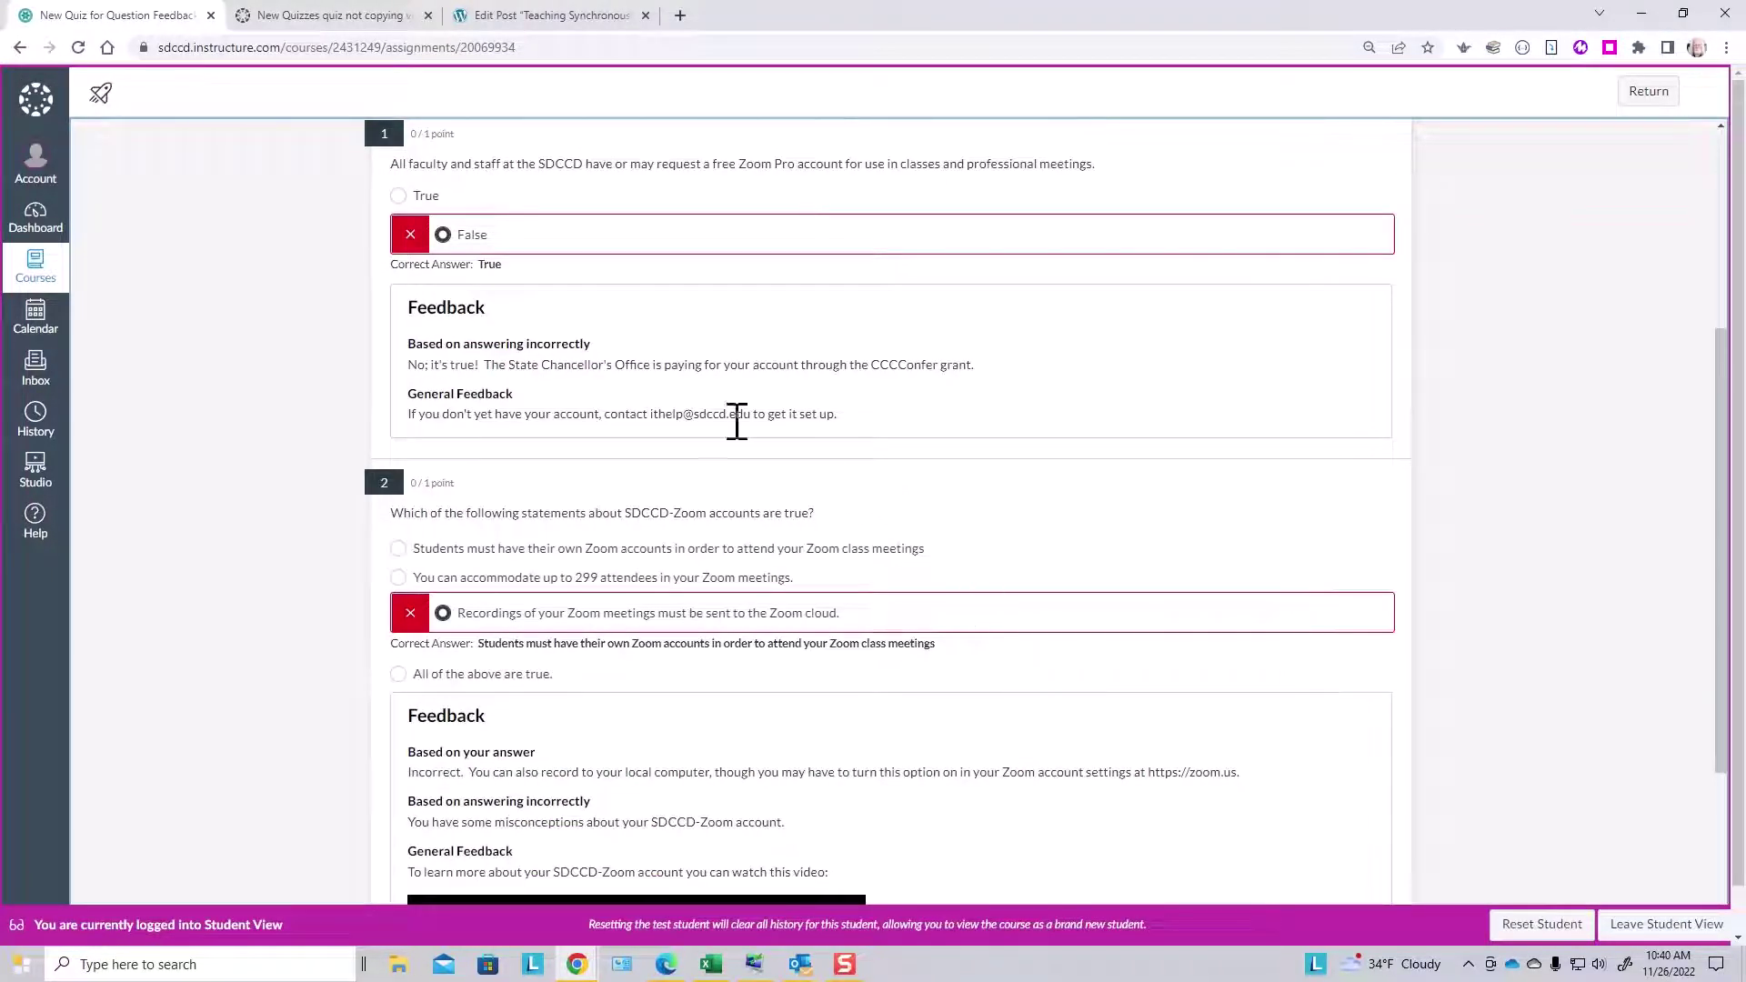
{"action": "scroll", "coordinate": [1119, 677], "scroll_direction": "down", "scroll_amount": 2}
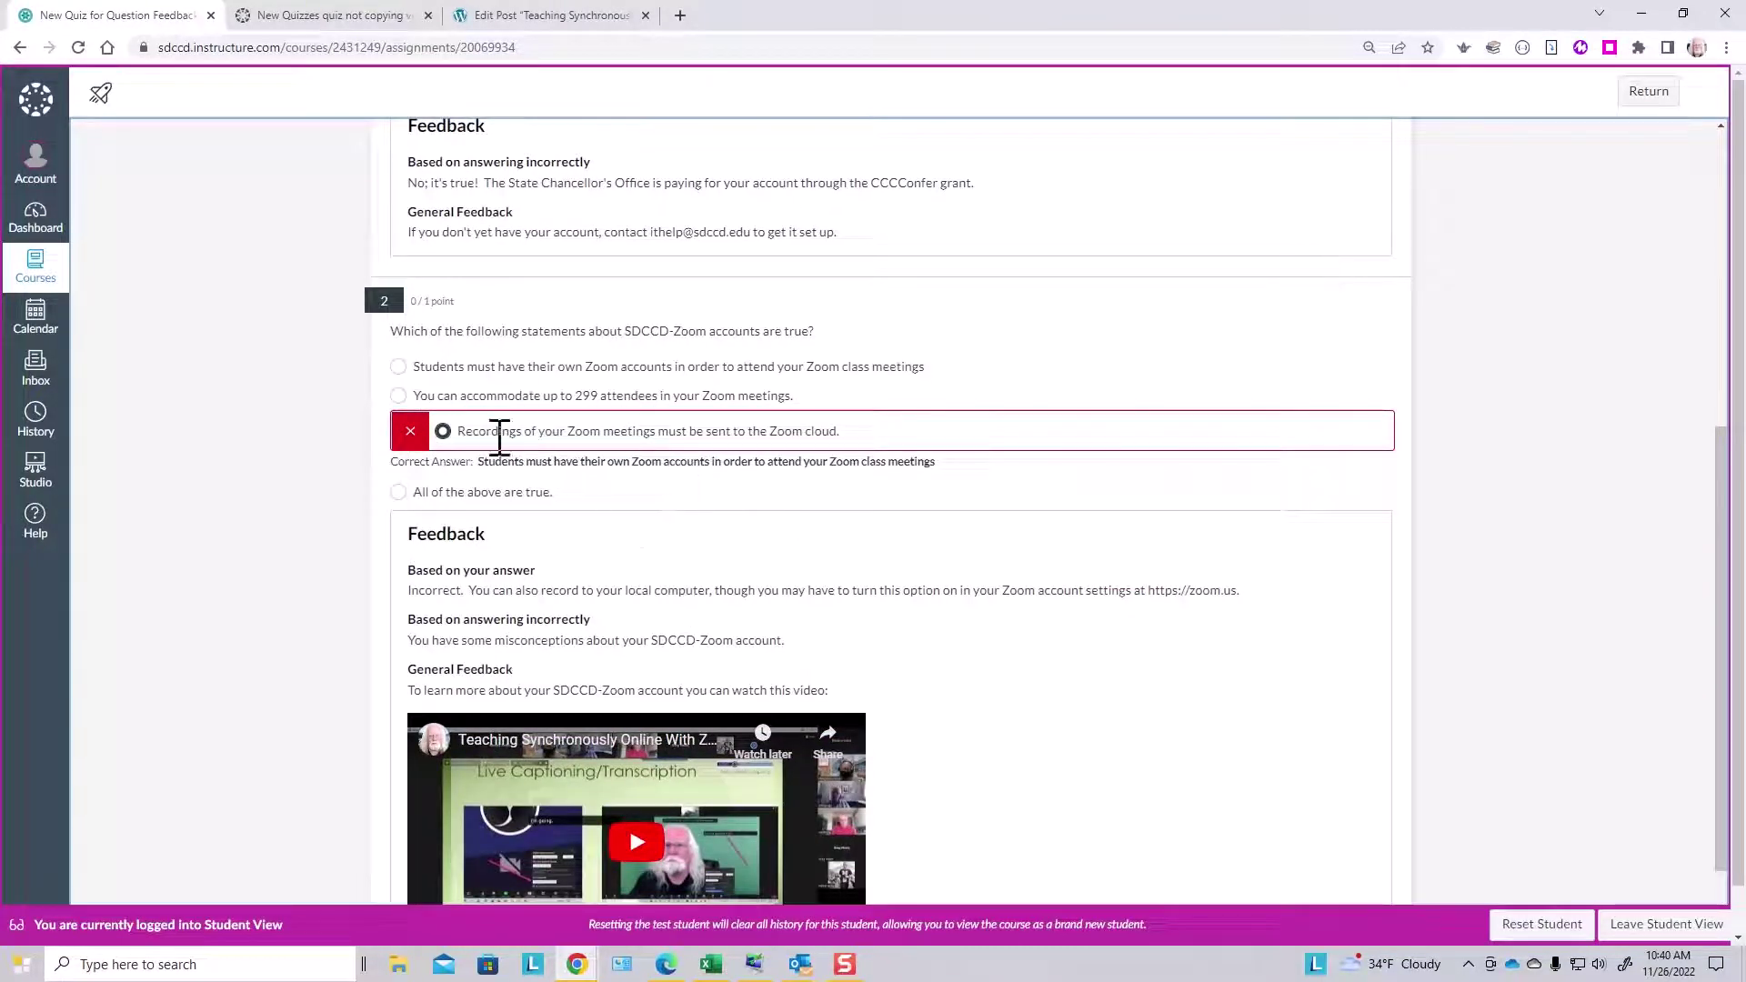
{"action": "scroll", "coordinate": [648, 497], "scroll_direction": "down", "scroll_amount": 1}
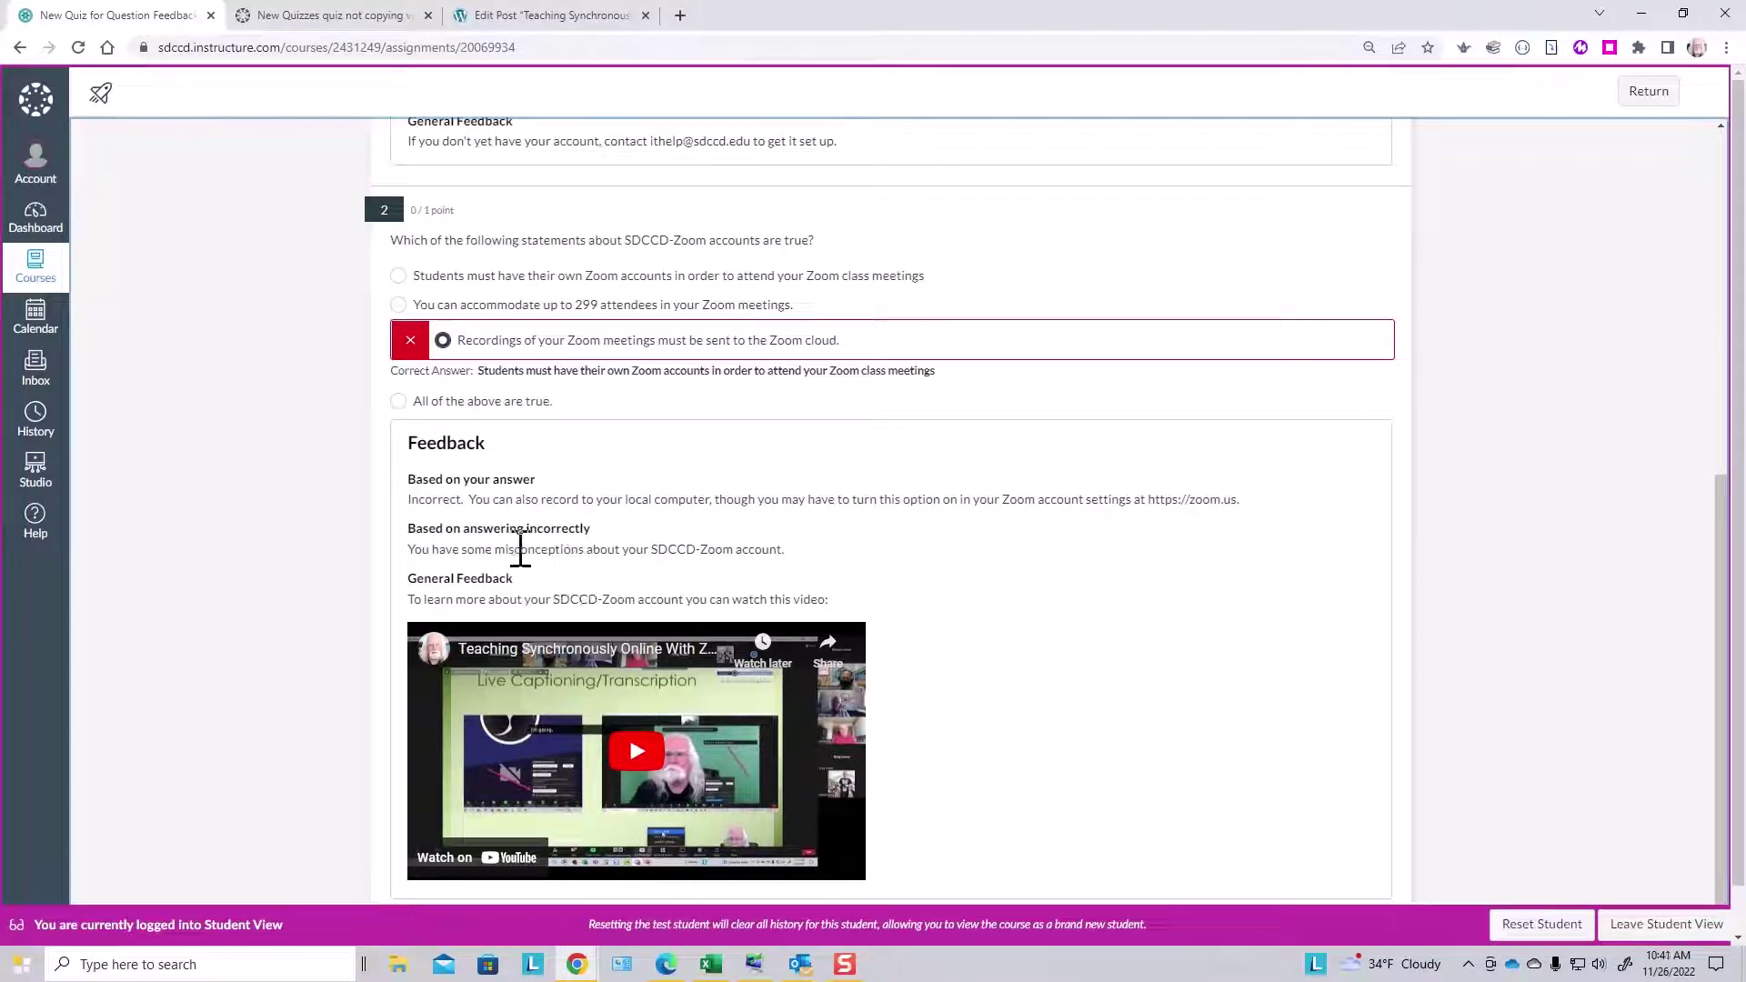
{"action": "scroll", "coordinate": [1037, 635], "scroll_direction": "down", "scroll_amount": 1}
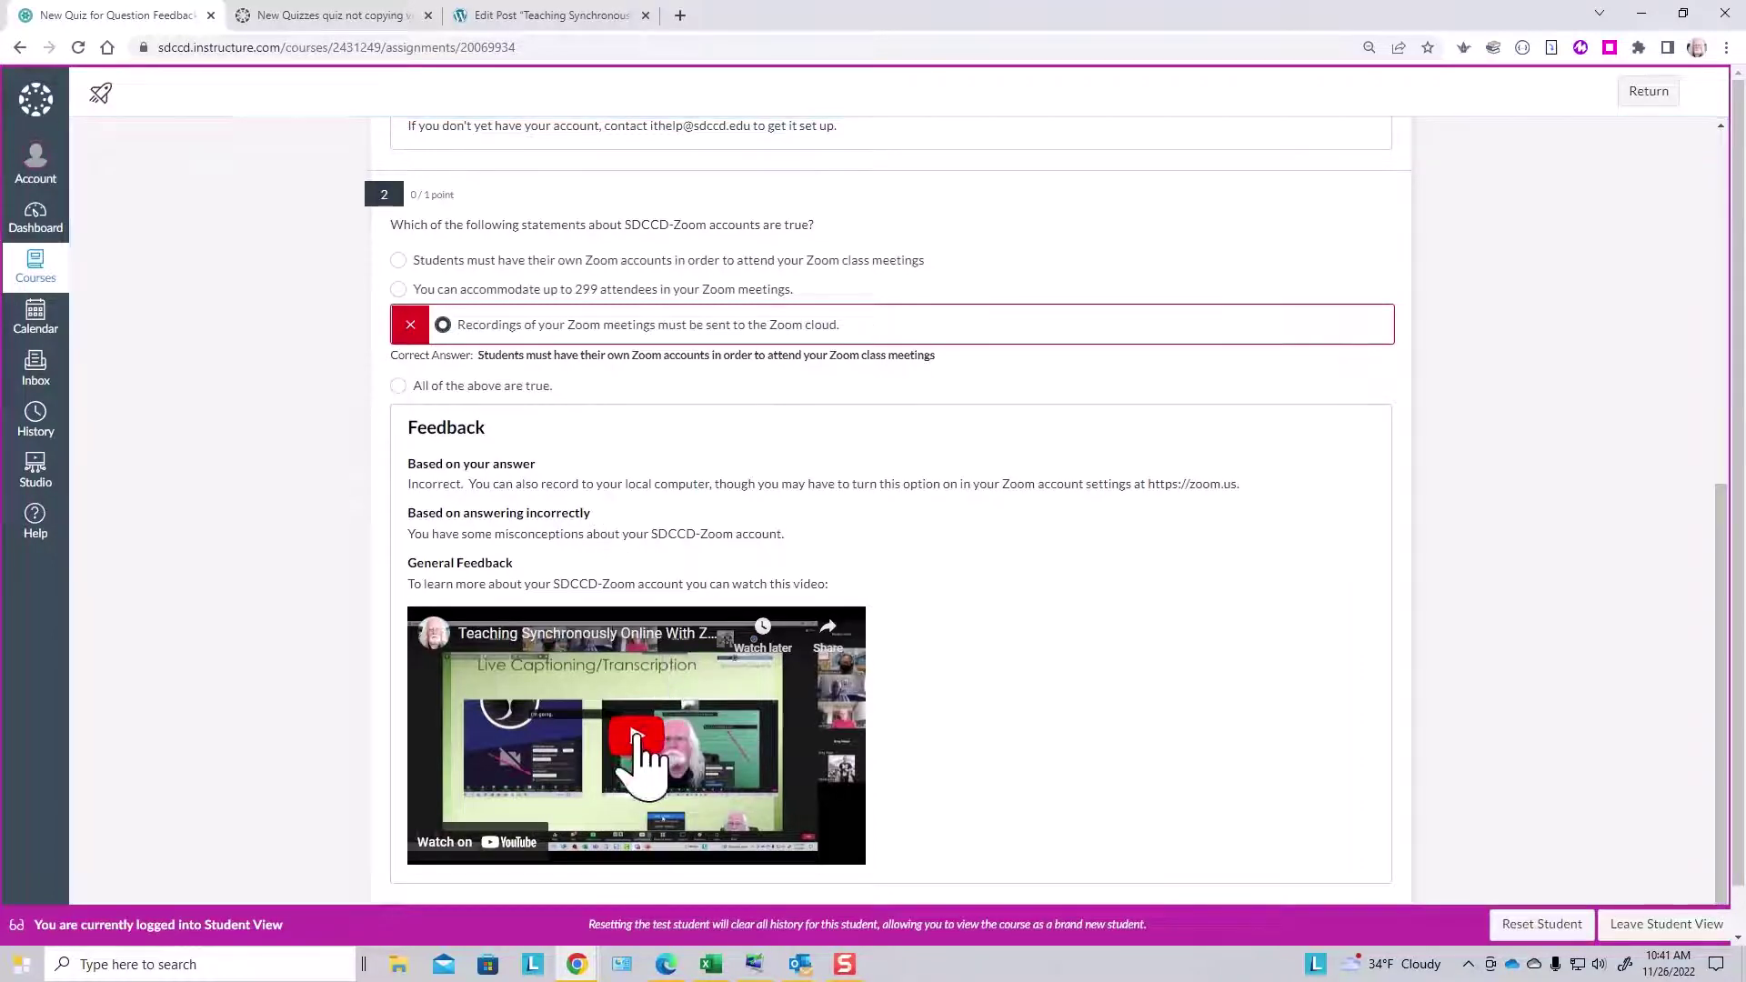
Step: Play the YouTube video in question 2's feedback and pause it at 0:02
{"action": "left_click", "coordinate": [636, 735]}
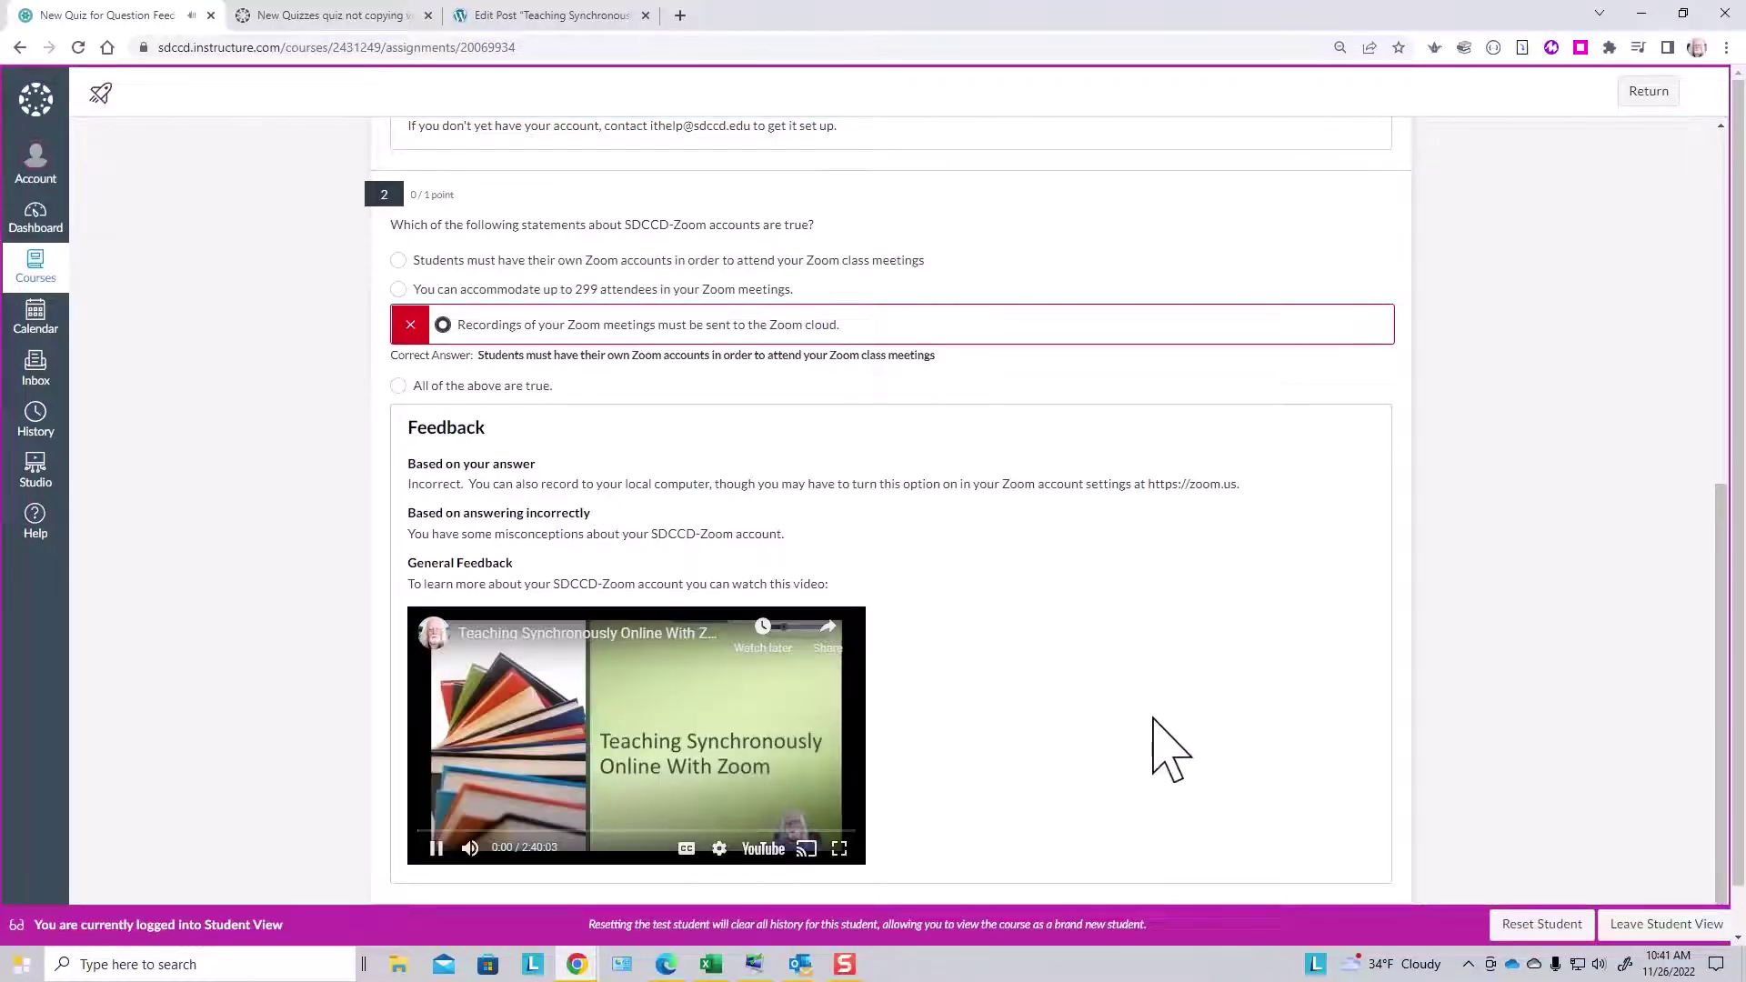
{"action": "left_click", "coordinate": [437, 849]}
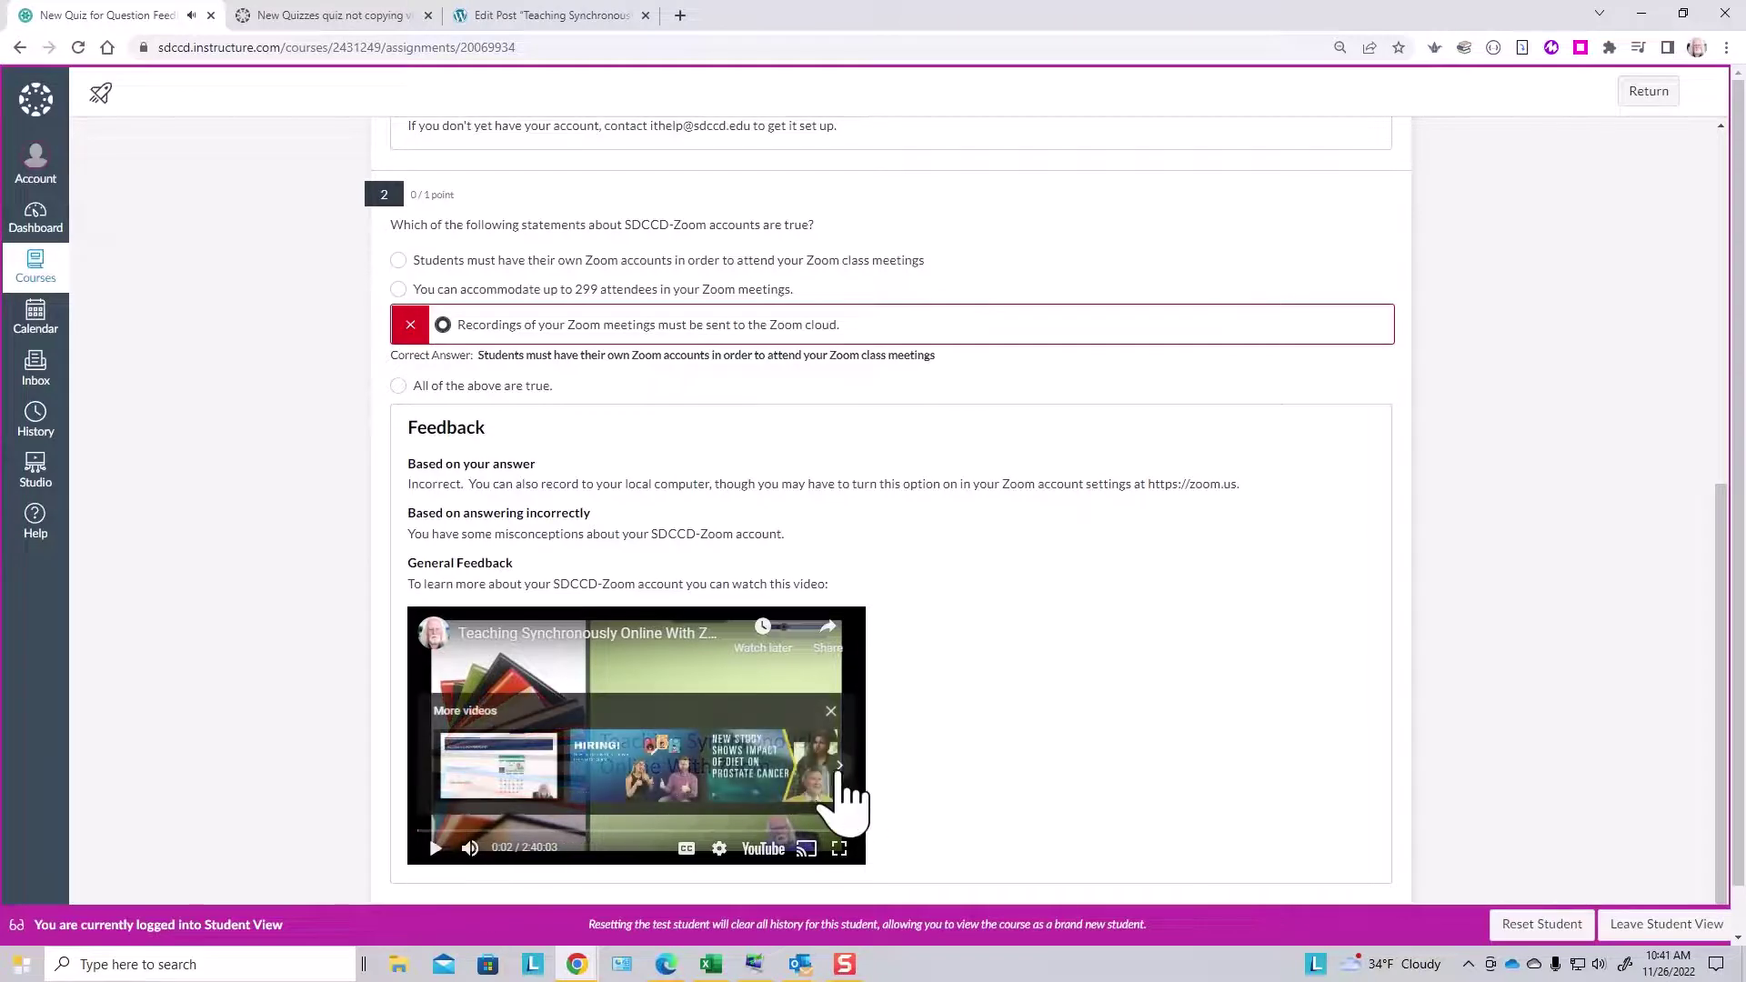